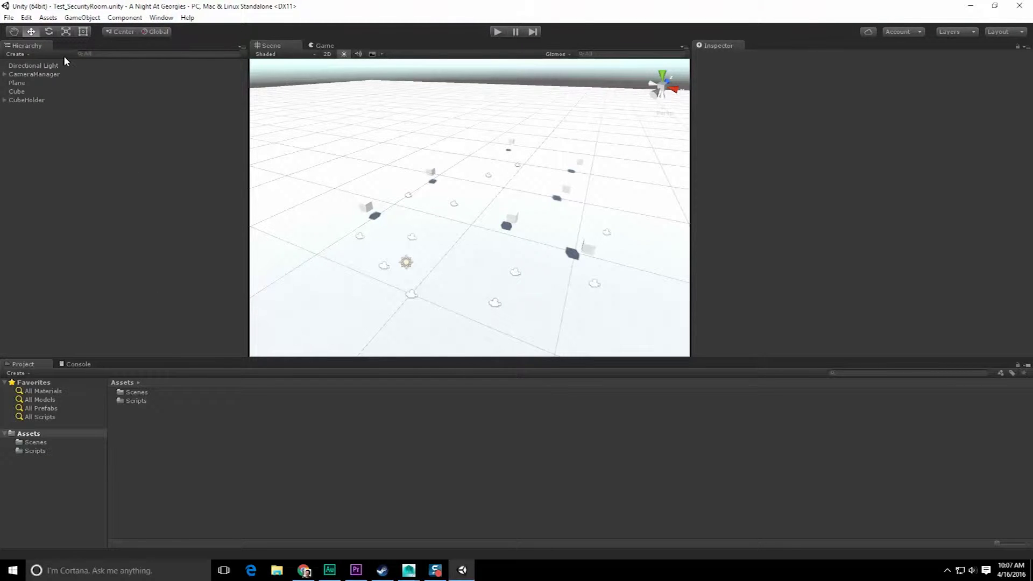
Create a folder named FBX inside the Assets folder and open it
right_click(140, 428)
mouse_move(215, 246)
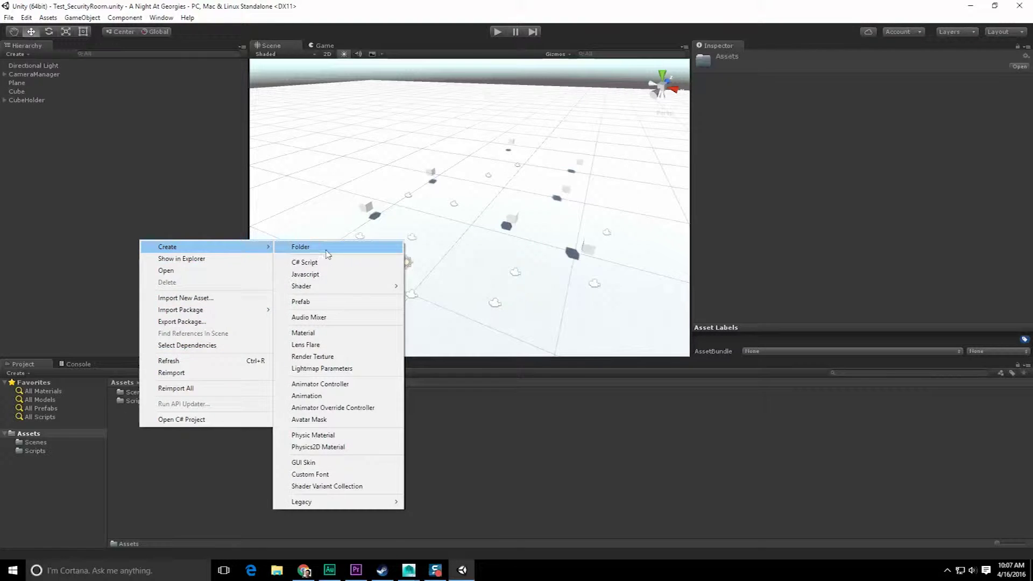
click(327, 249)
text(FB)
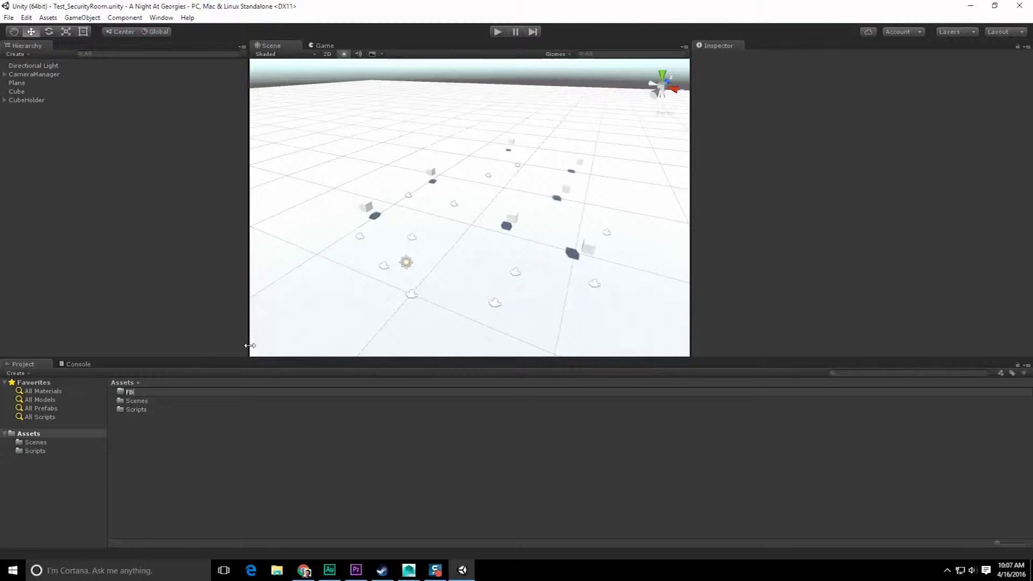
text(X)
key(Return)
double_click(124, 395)
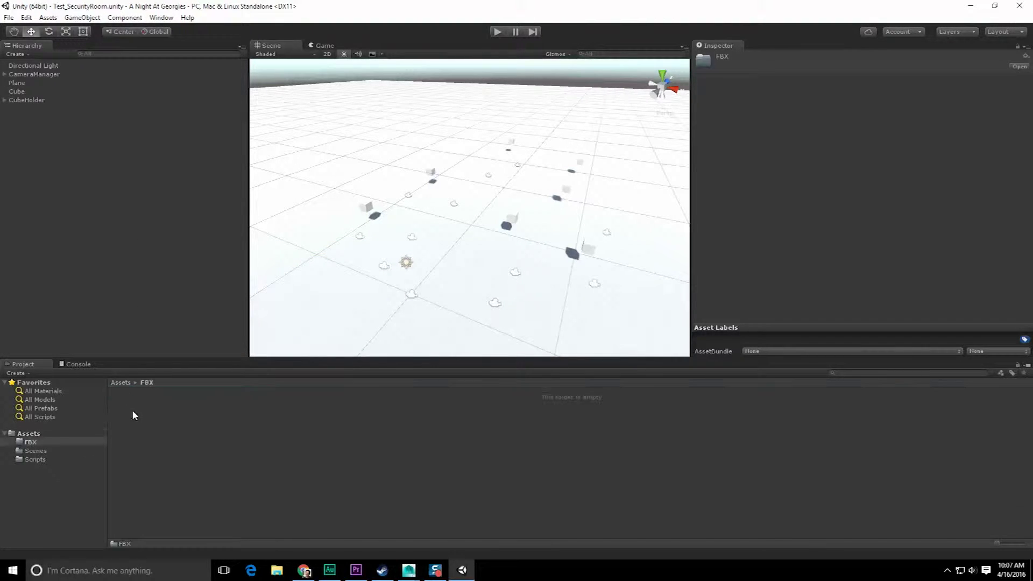
Import the SecurityRoom_01 model into the FBX folder, inspect its preview, and place the model in the scene
right_click(131, 412)
click(199, 281)
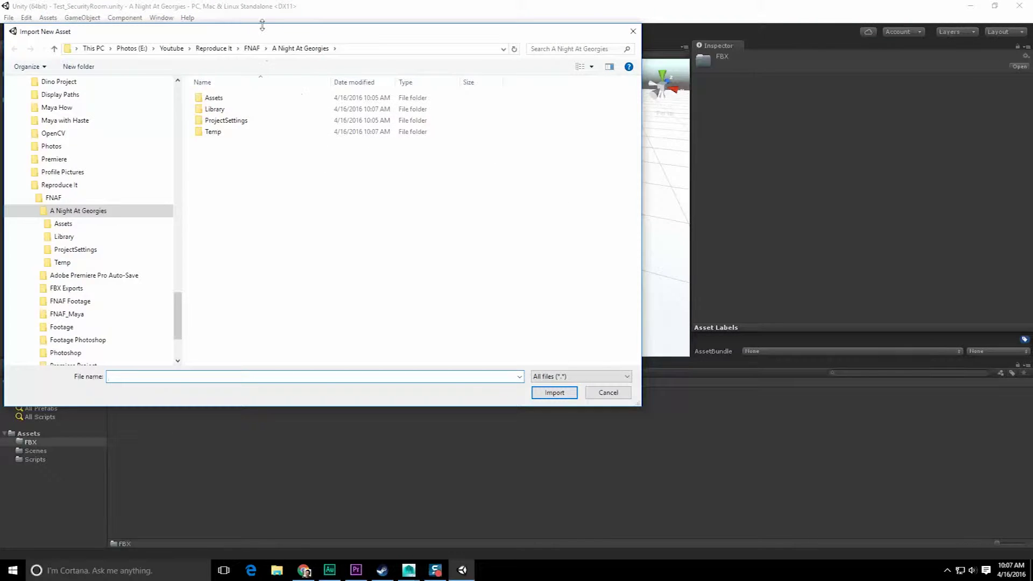
drag(264, 35, 334, 50)
click(325, 64)
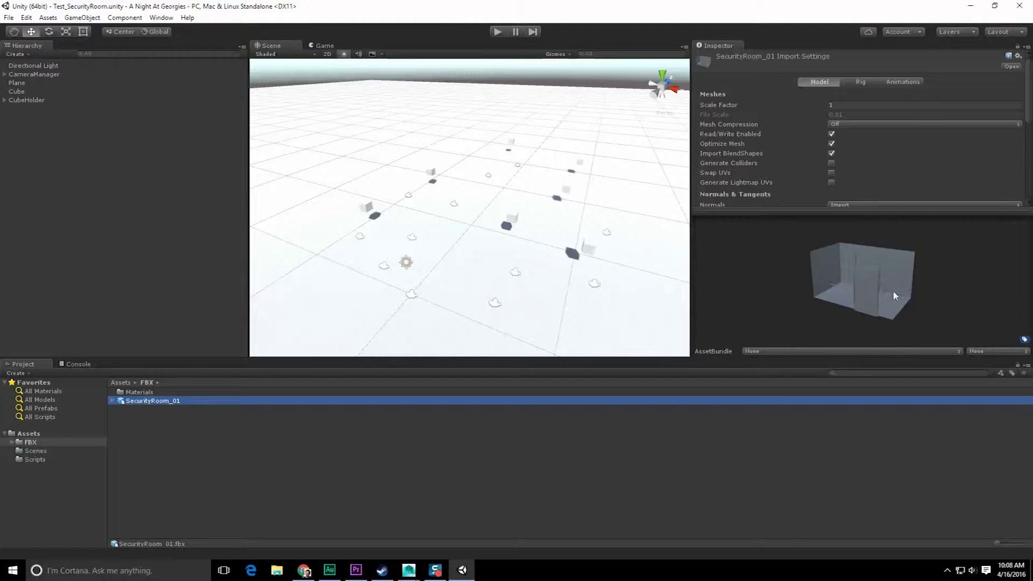
drag(895, 295, 806, 292)
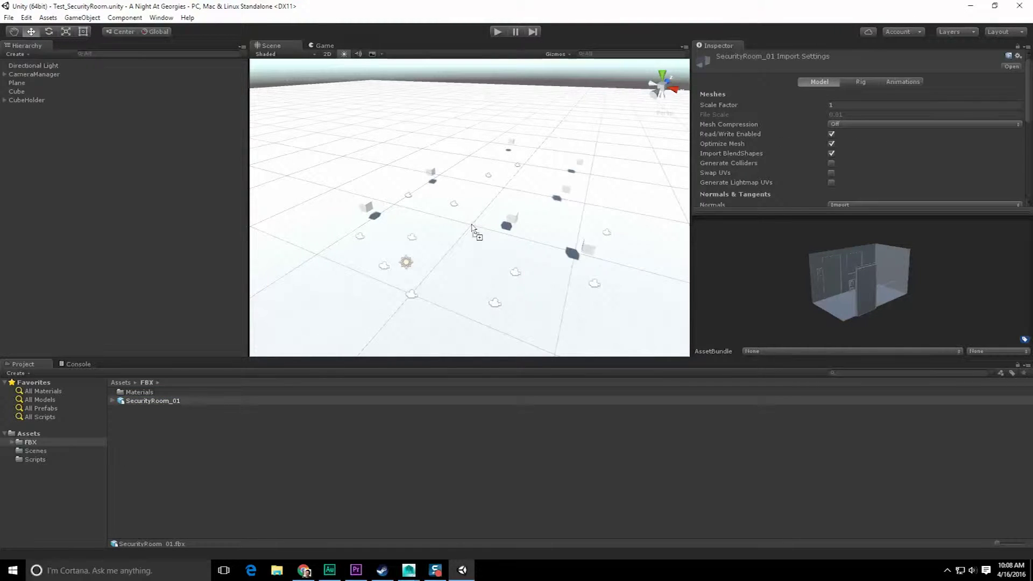
drag(472, 226, 473, 228)
Set the SecurityRoom_01 asset's import scale factor to 10 and apply the import settings
click(152, 401)
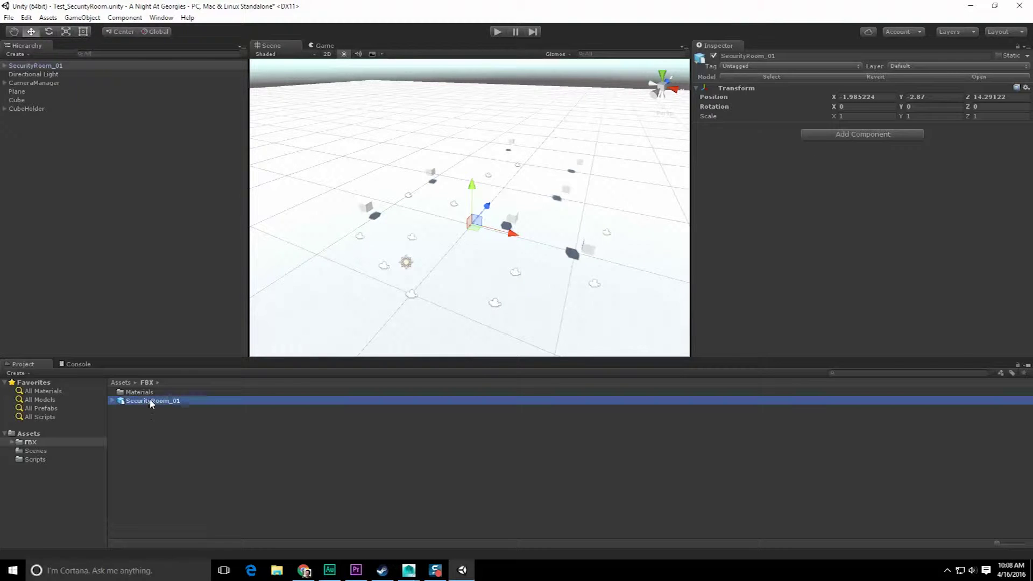
scroll(859, 115, down, 5)
scroll(856, 113, up, 3)
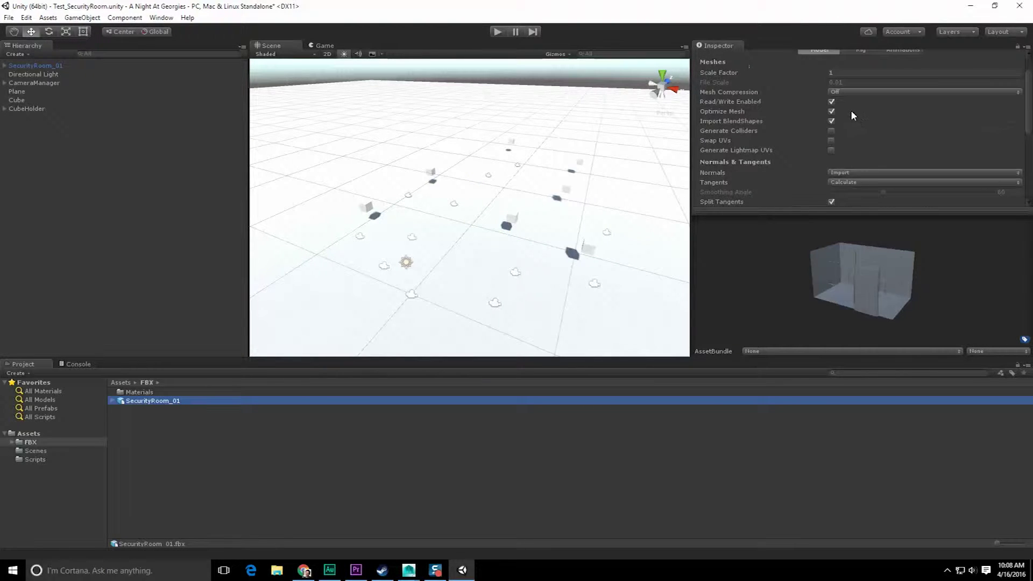
click(847, 73)
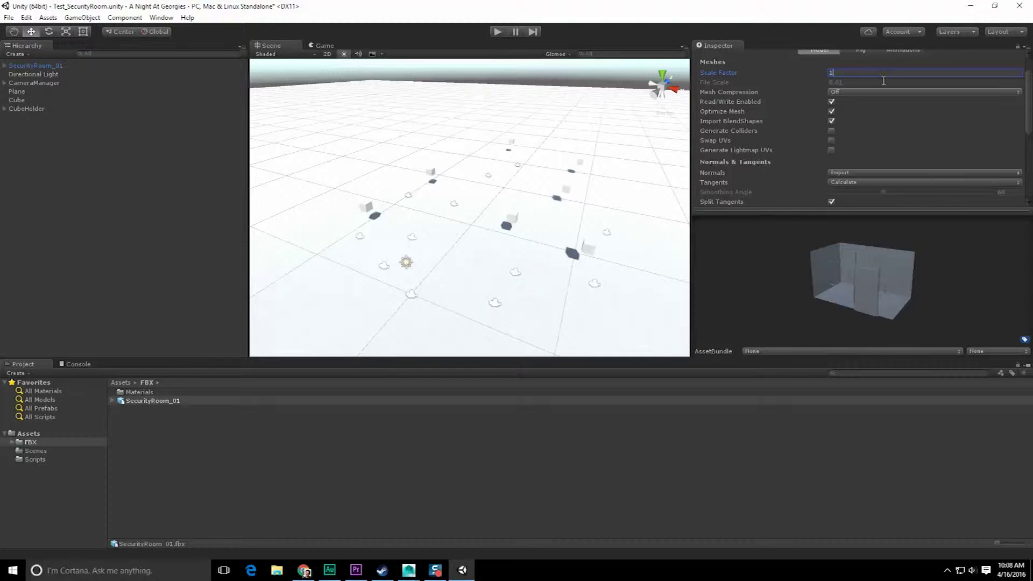
text(10)
scroll(921, 128, down, 5)
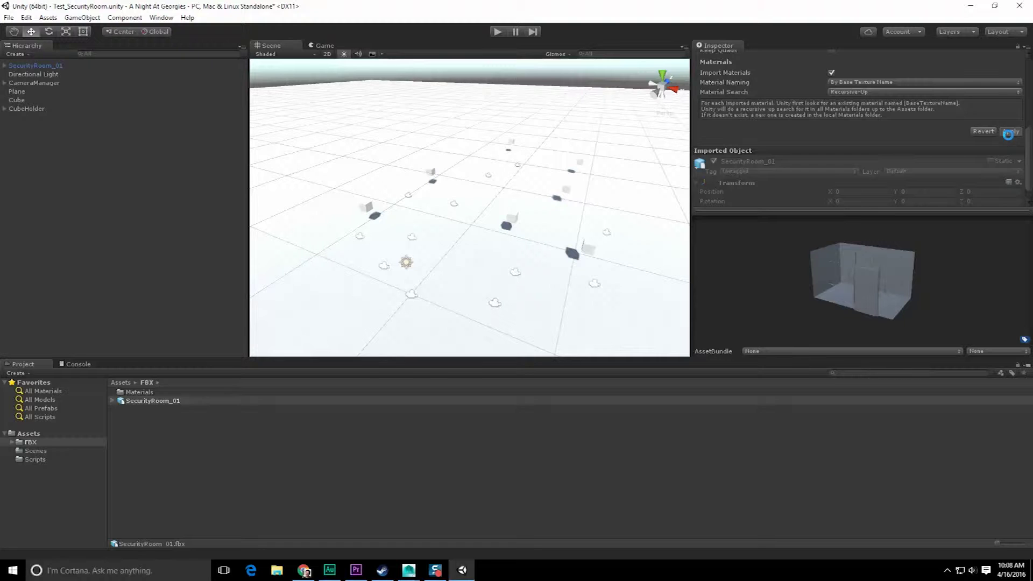
scroll(479, 226, up, 10)
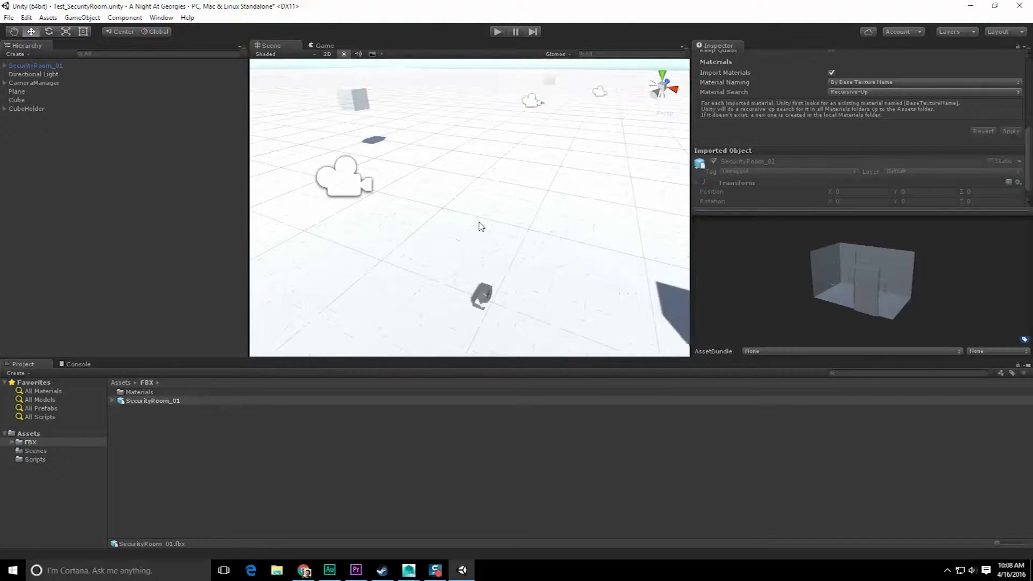
scroll(483, 260, down, 2)
click(284, 340)
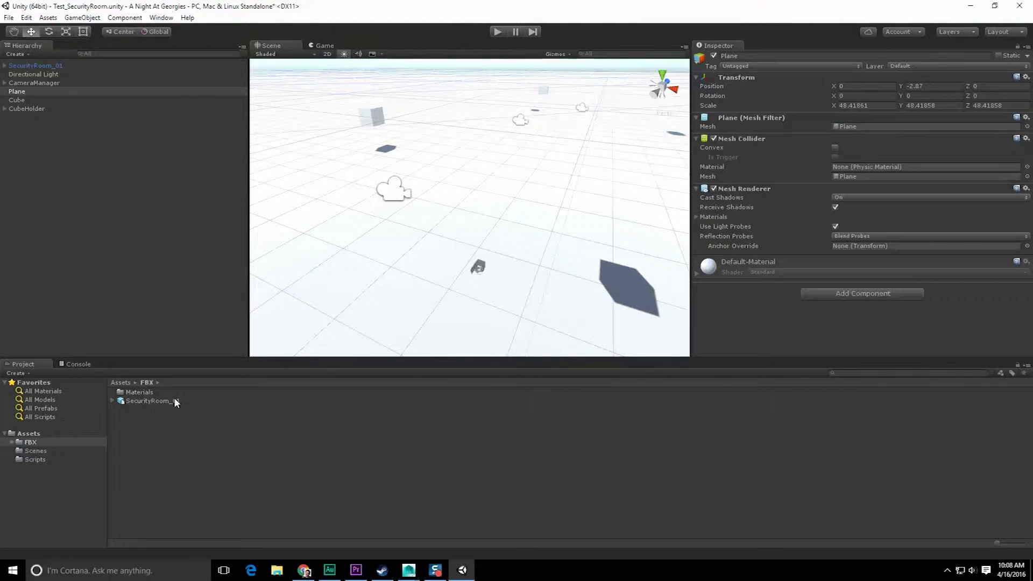
Reset the Transform of the SecurityRoom_01 object in the scene and frame the object in the view
click(43, 67)
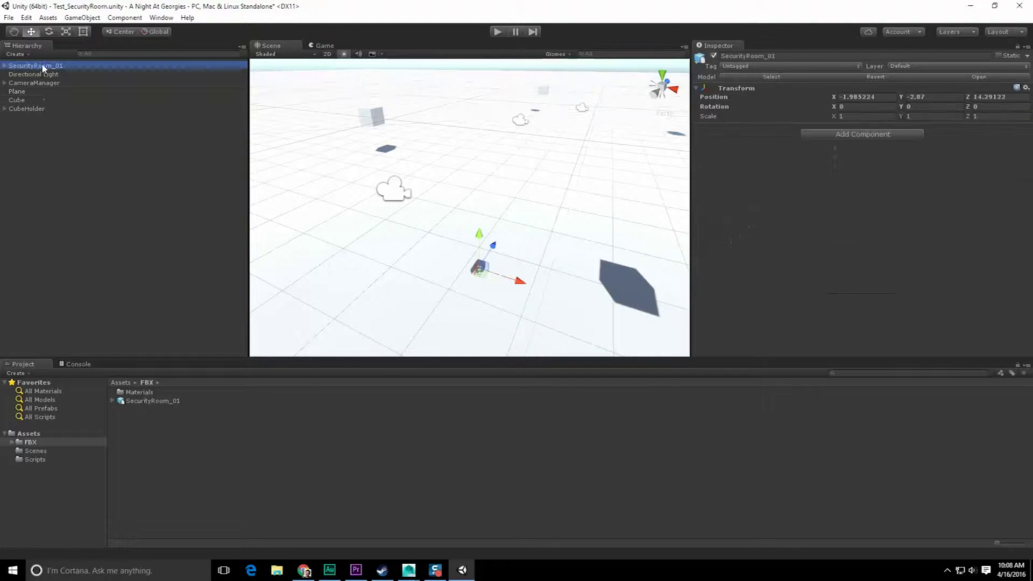
click(1025, 88)
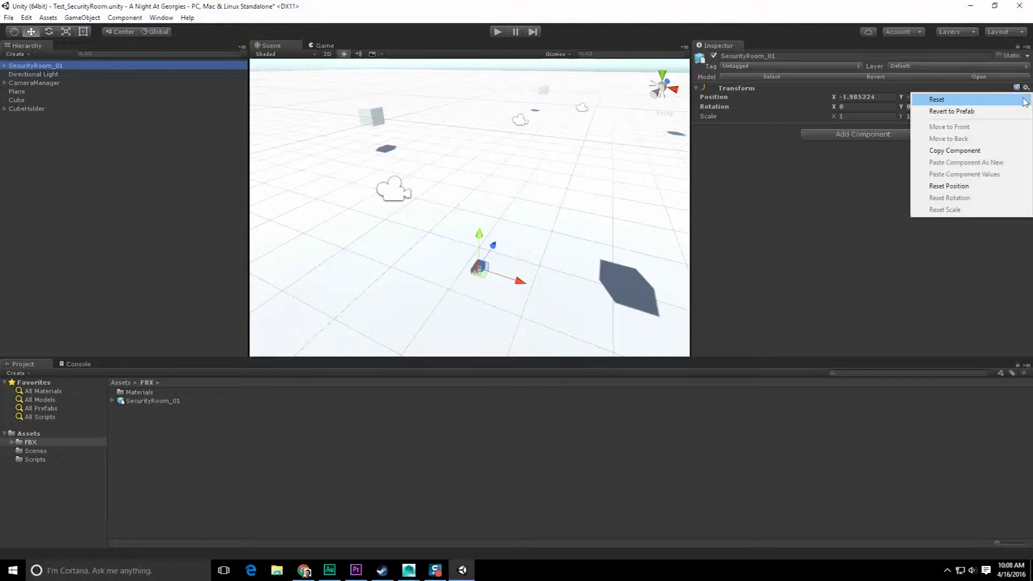
click(1014, 100)
scroll(502, 192, down, 8)
scroll(504, 193, down, 3)
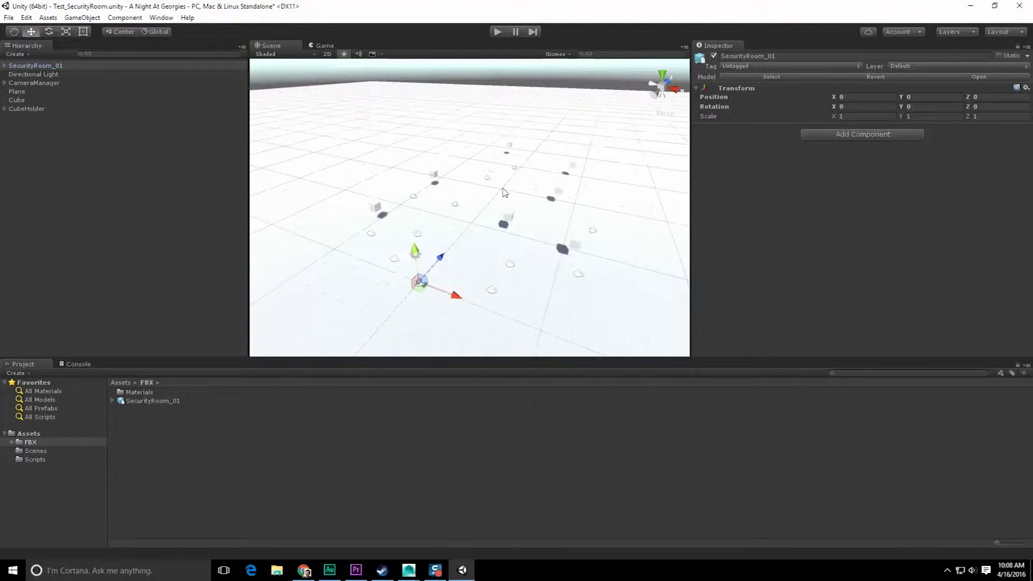
key(f)
Adjust the SecurityRoom_01 asset's import scale factor again and apply the import settings
alt+drag(507, 202, 582, 237)
scroll(517, 242, down, 6)
alt+drag(487, 251, 518, 263)
click(153, 393)
click(156, 398)
click(848, 105)
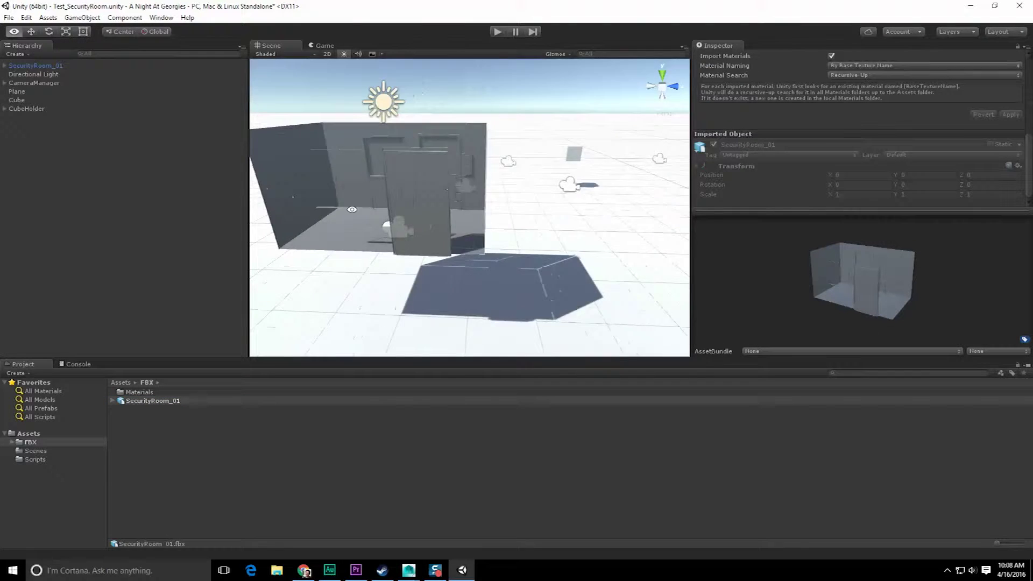
Select Camera_SecurityRoom and move it within the room to about Y 0.99 and Z 1.41
alt+drag(289, 206, 451, 258)
click(451, 257)
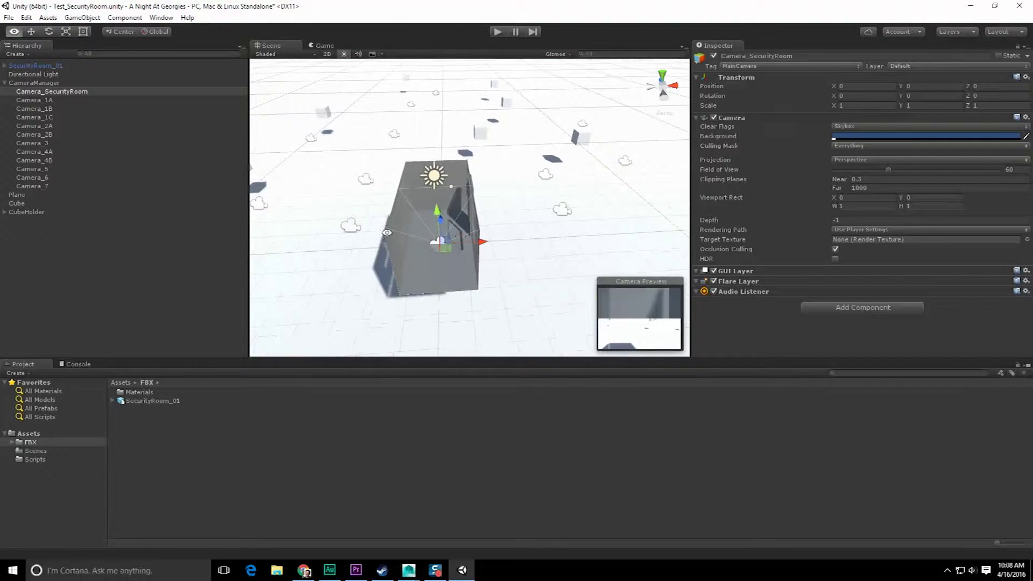
alt+drag(506, 259, 536, 275)
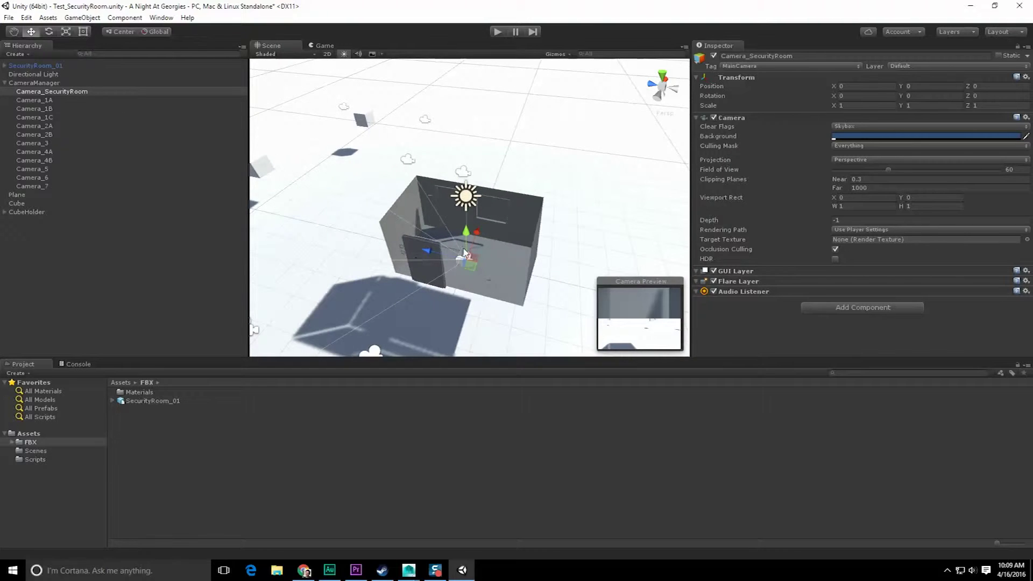
drag(465, 236, 453, 287)
Rotate Camera_SecurityRoom to exactly 180 degrees around the Y axis
key(e)
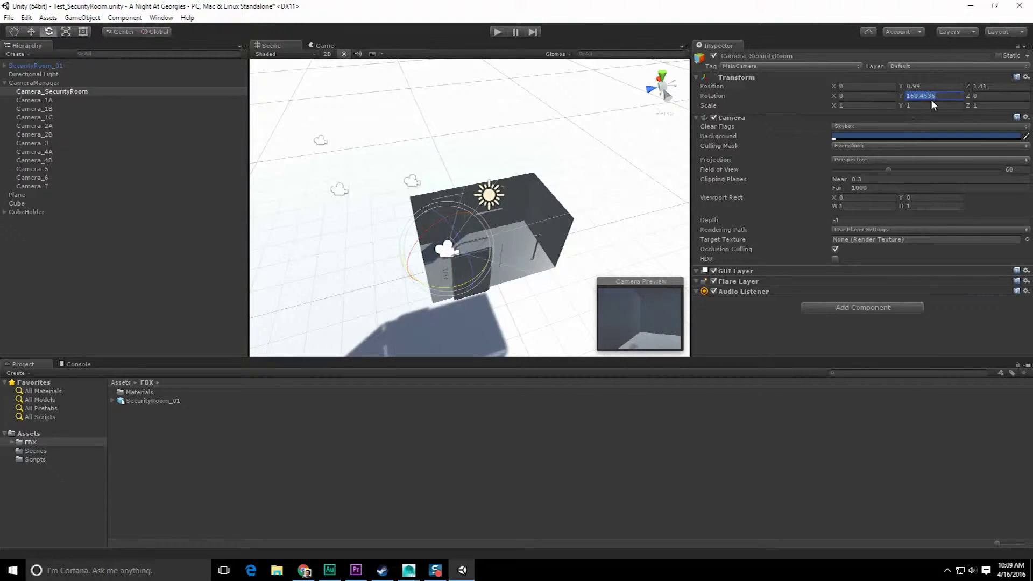
text(180)
key(Return)
Raise Camera_SecurityRoom to about Y 1.457 and move it back to about Z 1.725
alt+drag(420, 153, 457, 198)
scroll(506, 223, up, 2)
scroll(474, 229, up, 3)
alt+middle_drag(554, 163, 478, 217)
drag(449, 171, 451, 145)
alt+drag(480, 225, 332, 223)
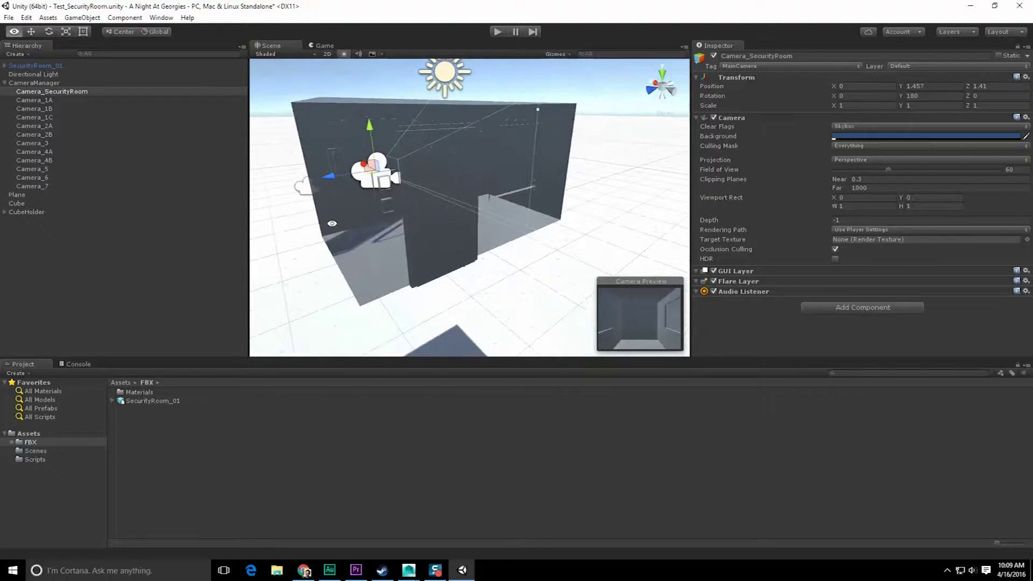
drag(331, 178, 306, 179)
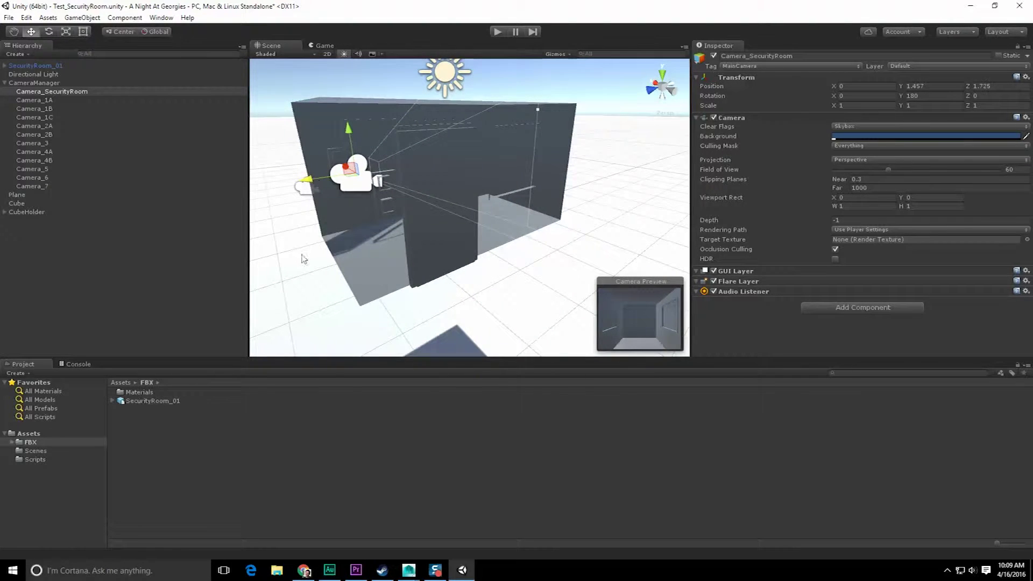
Switch to Premiere Pro, scrub the FNAF Footage Interesting sequence to the office shot at 00;00;35;23, and return to Unity
click(358, 574)
drag(645, 422, 620, 420)
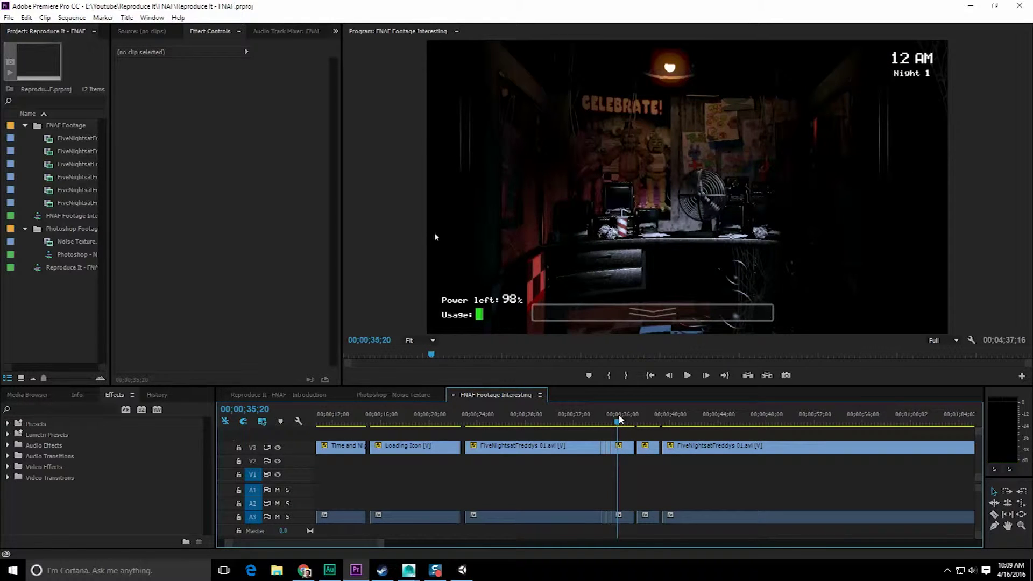
drag(620, 420, 621, 420)
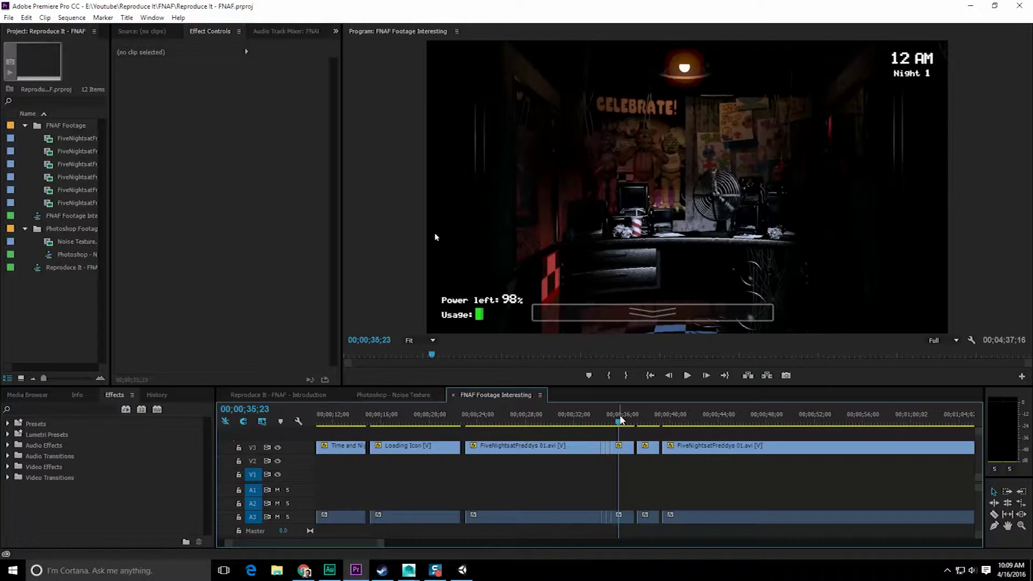
click(971, 6)
Enlarge the Scene view and move Camera_SecurityRoom slightly farther back to about Z 1.77
scroll(538, 253, up, 3)
alt+drag(538, 252, 503, 253)
alt+drag(614, 270, 642, 267)
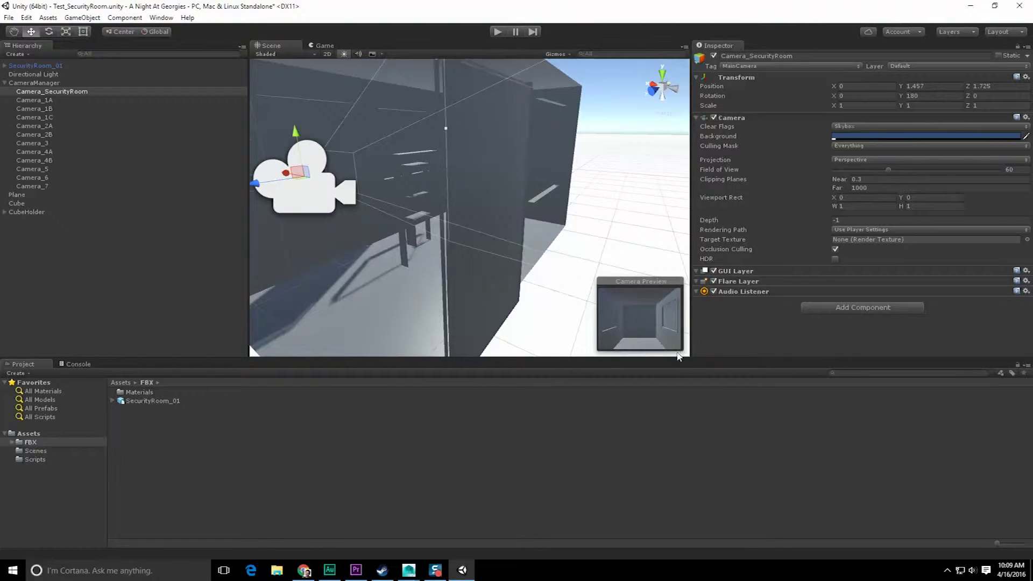
drag(678, 359, 851, 384)
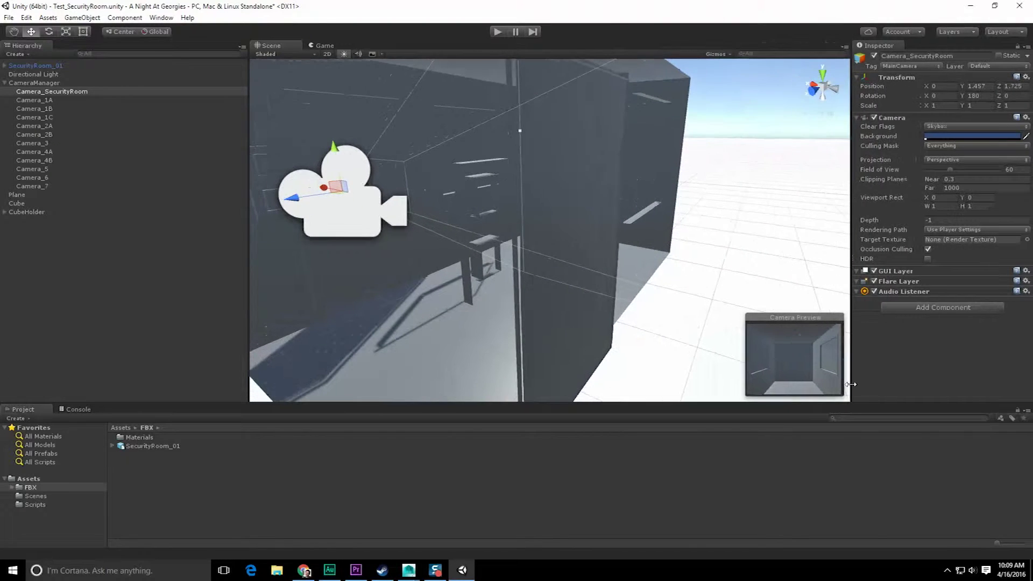
right_drag(592, 273, 432, 235)
drag(425, 197, 635, 218)
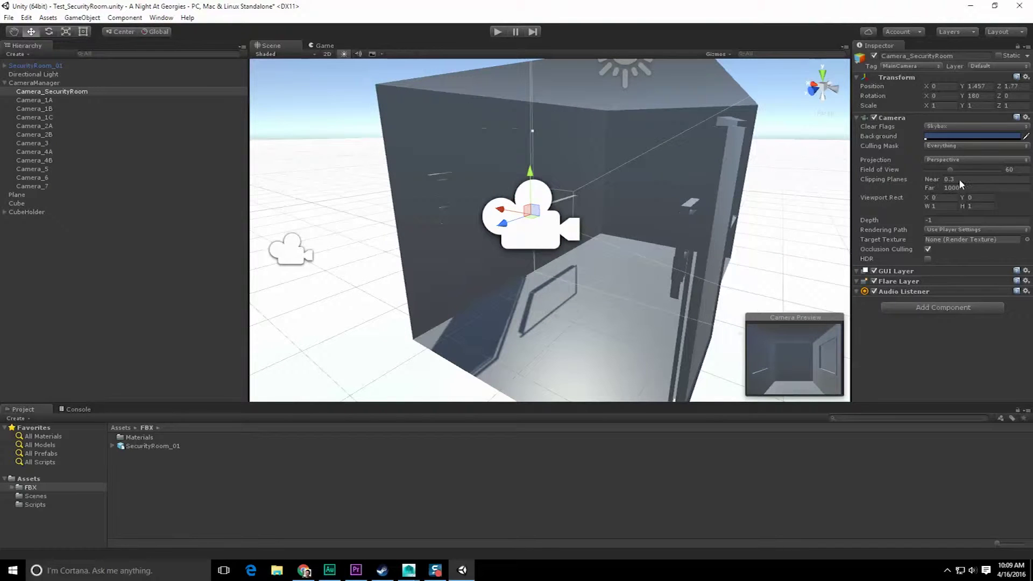
Set the clipping planes of Camera_SecurityRoom to near 0.1 and far 100
click(978, 187)
alt+drag(698, 161, 673, 183)
alt+middle_drag(674, 182, 593, 227)
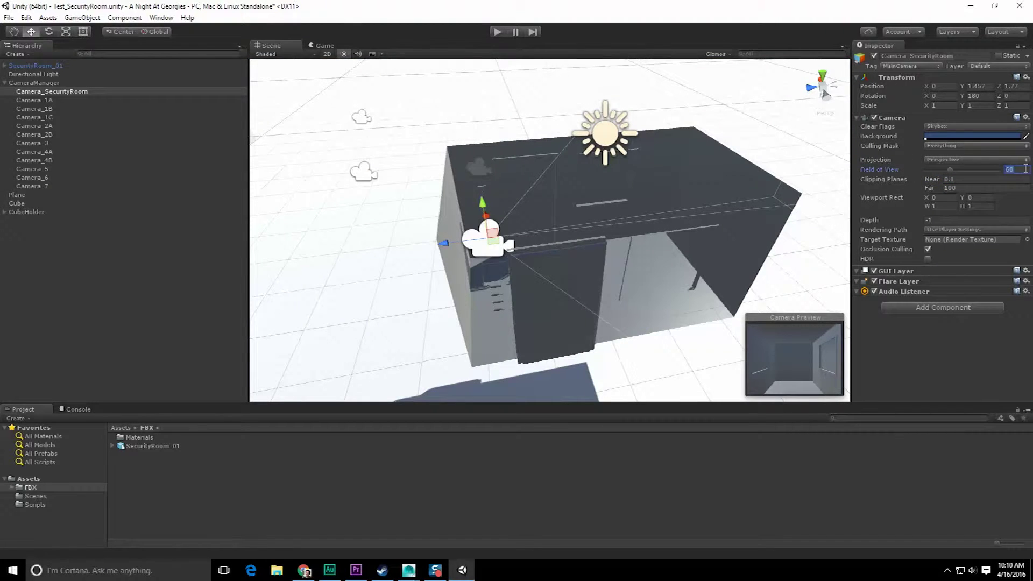
Try a field of view of 70 on Camera_SecurityRoom, set it to 80, and check the room from several angles
text(70)
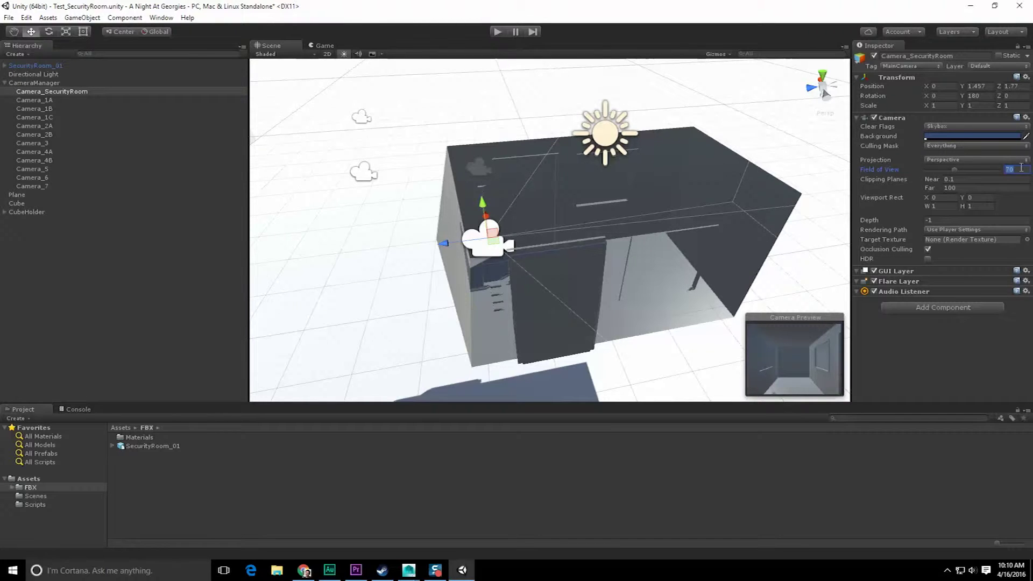
text(80)
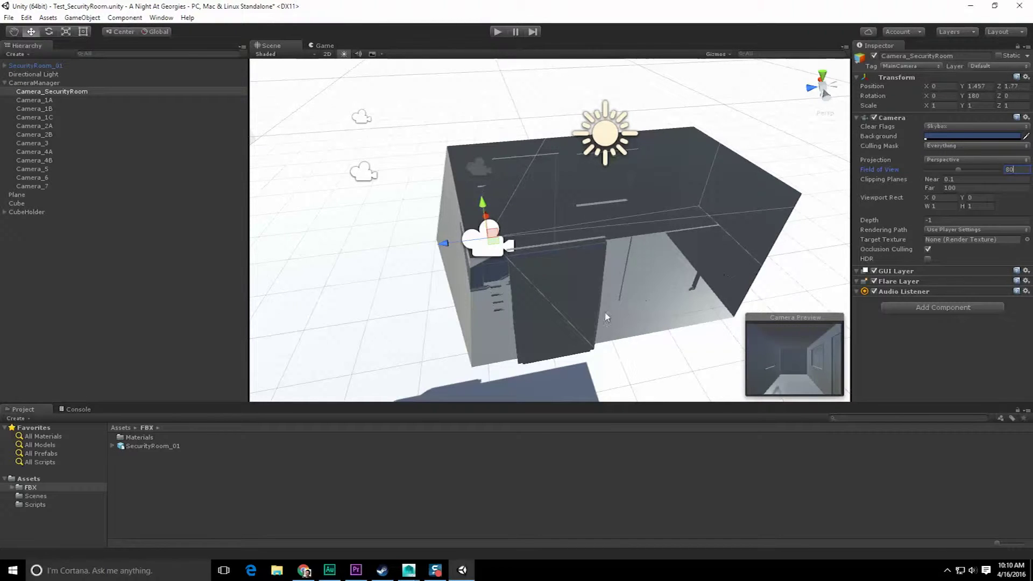
alt+drag(567, 293, 750, 231)
scroll(750, 231, up, 5)
alt+drag(614, 266, 318, 267)
alt+drag(613, 287, 501, 290)
Compare the camera preview with the office reference footage in Premiere Pro and return to Unity
click(355, 570)
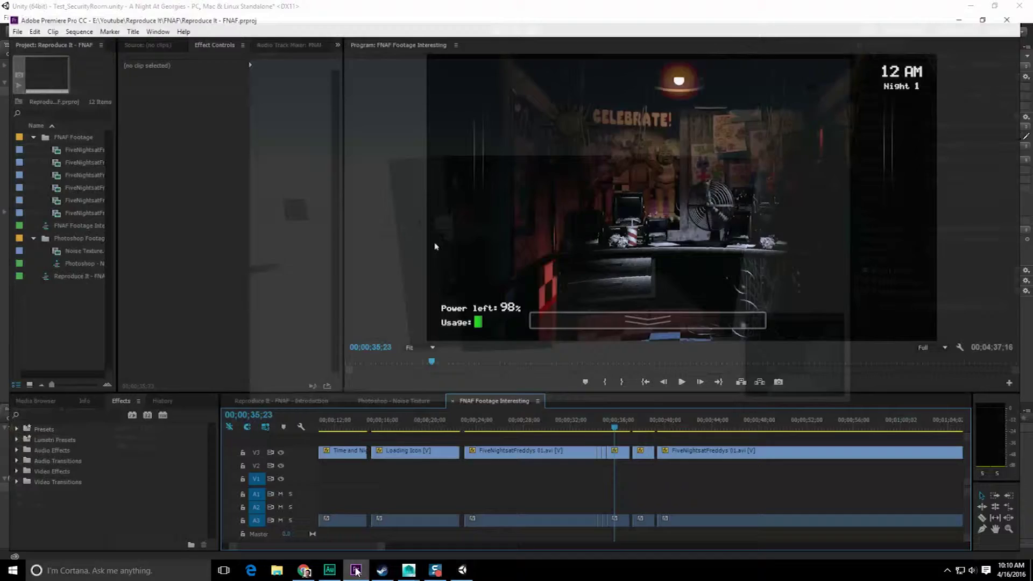
click(970, 7)
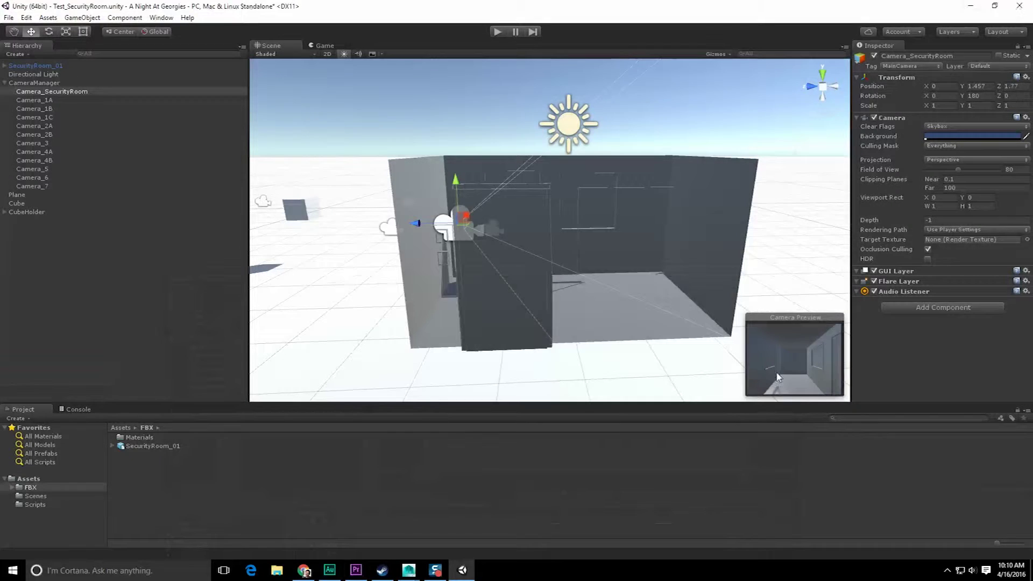
click(361, 574)
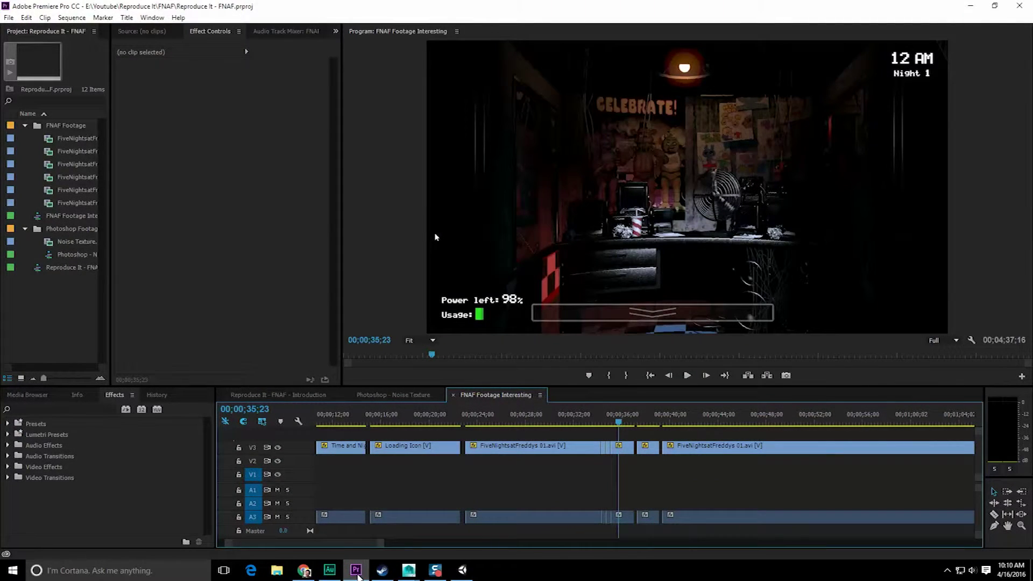
click(357, 574)
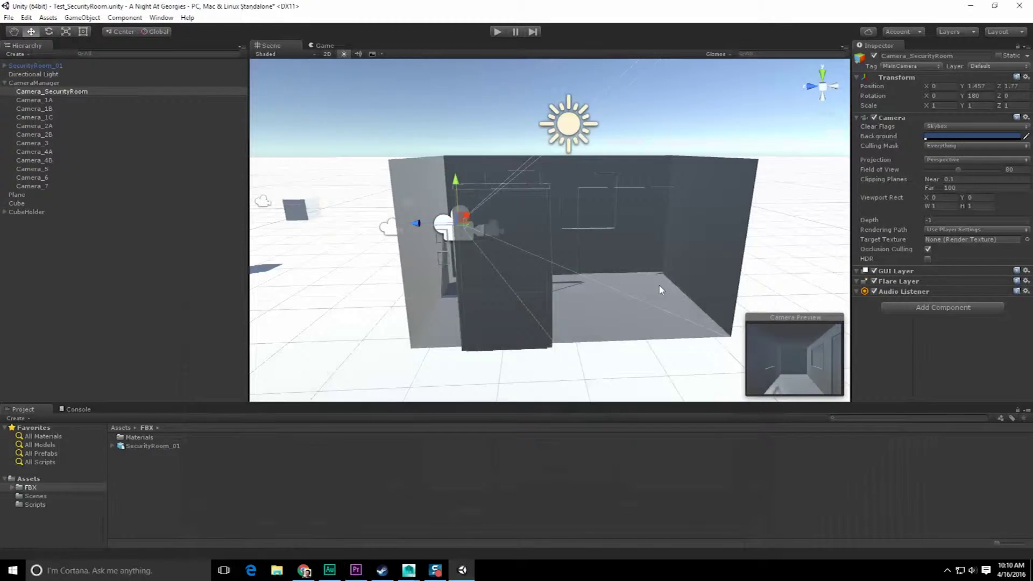
Switch to Maya LT and move the vertices at the Room mesh's window end inward to shorten the room
click(415, 572)
click(466, 530)
alt+drag(662, 253, 434, 291)
click(521, 349)
click(336, 360)
right_drag(337, 271, 298, 267)
drag(221, 138, 408, 548)
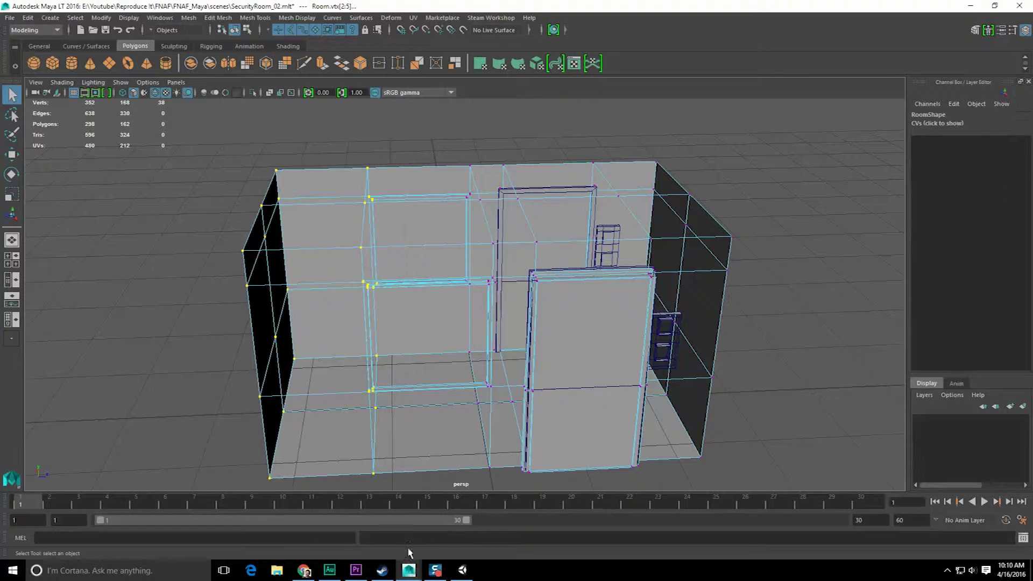
key(w)
drag(378, 316, 408, 319)
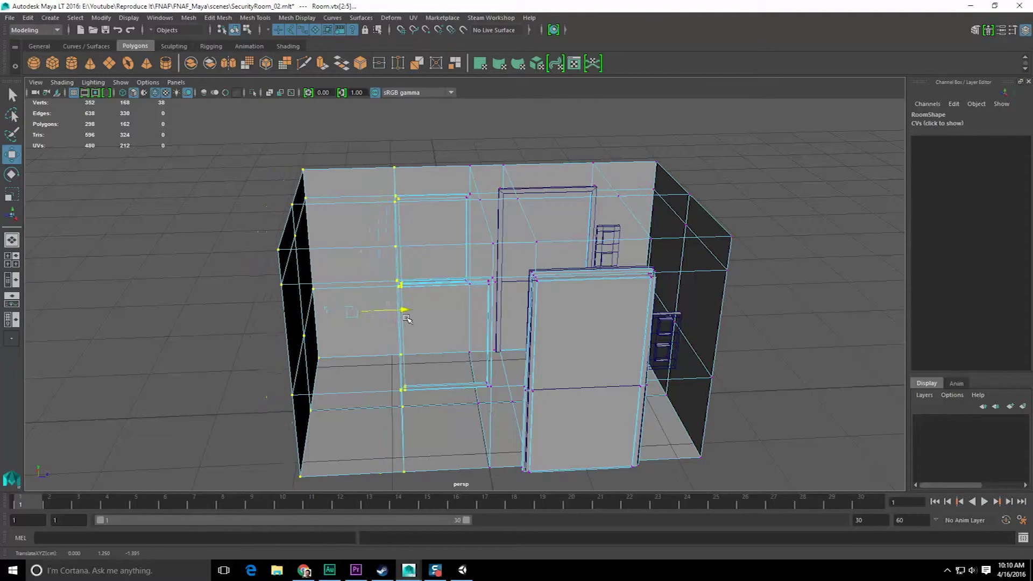
Select the end wall vertices of the Room mesh beside the windows and move them inward to bring the wall closer
alt+drag(471, 345, 532, 362)
mouse_move(419, 343)
alt+mouse_down()
mouse_move(388, 345)
mouse_move(402, 350)
alt+mouse_up()
drag(203, 165, 301, 487)
alt+drag(302, 487, 345, 430)
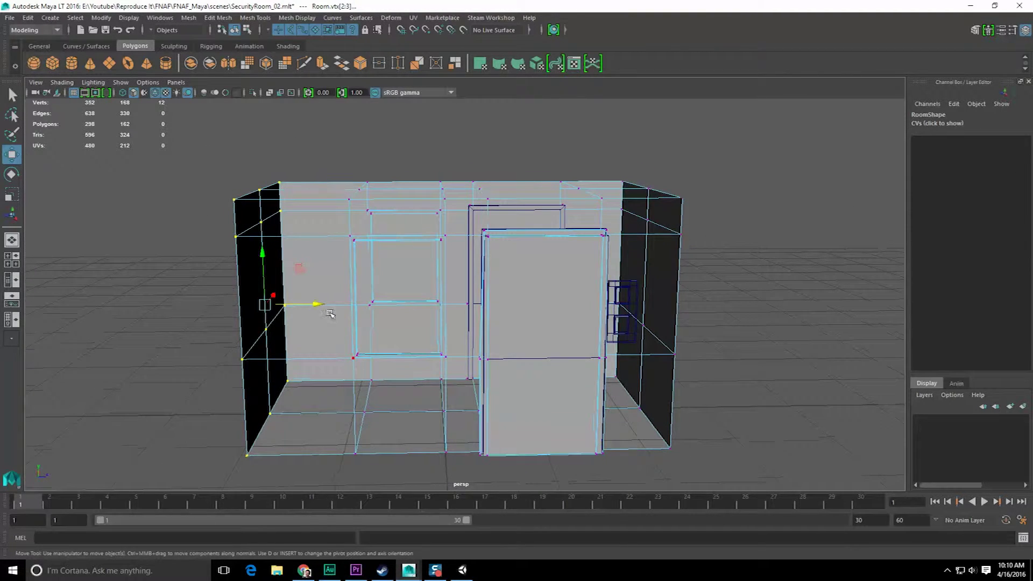
drag(330, 314, 351, 309)
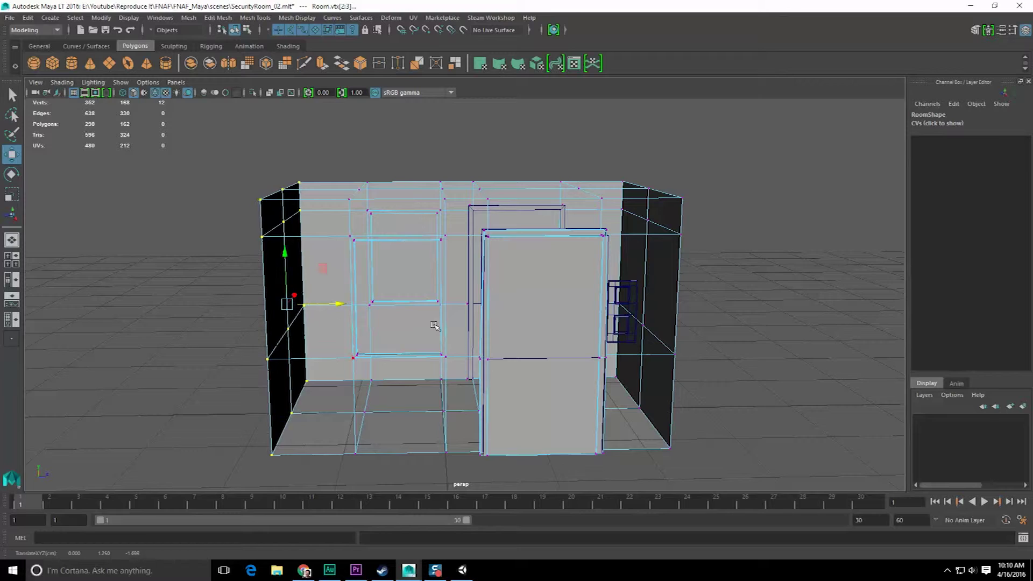
Select all vertices of the Room mesh's window half, including the end wall, and shift them slightly toward the doors
alt+drag(435, 326, 477, 237)
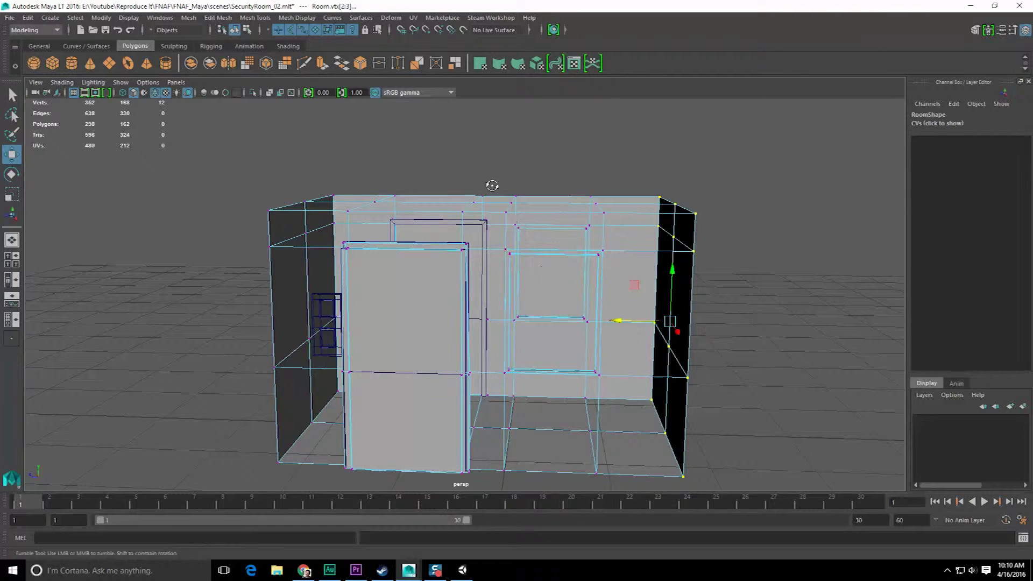
alt+drag(492, 185, 492, 167)
drag(491, 167, 762, 491)
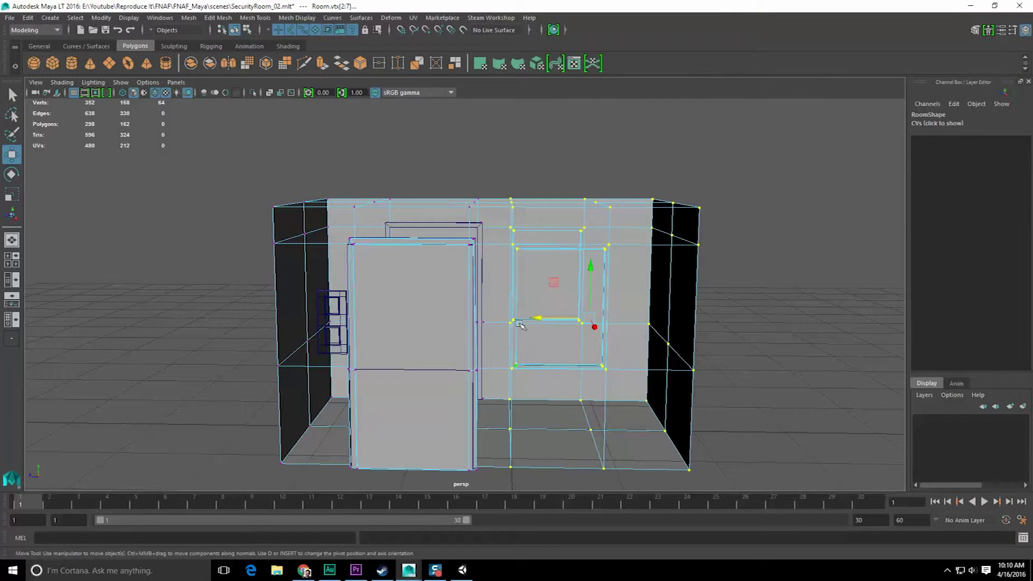
drag(534, 318, 525, 318)
mouse_move(370, 307)
alt+mouse_down()
mouse_move(380, 300)
mouse_move(371, 322)
alt+mouse_up()
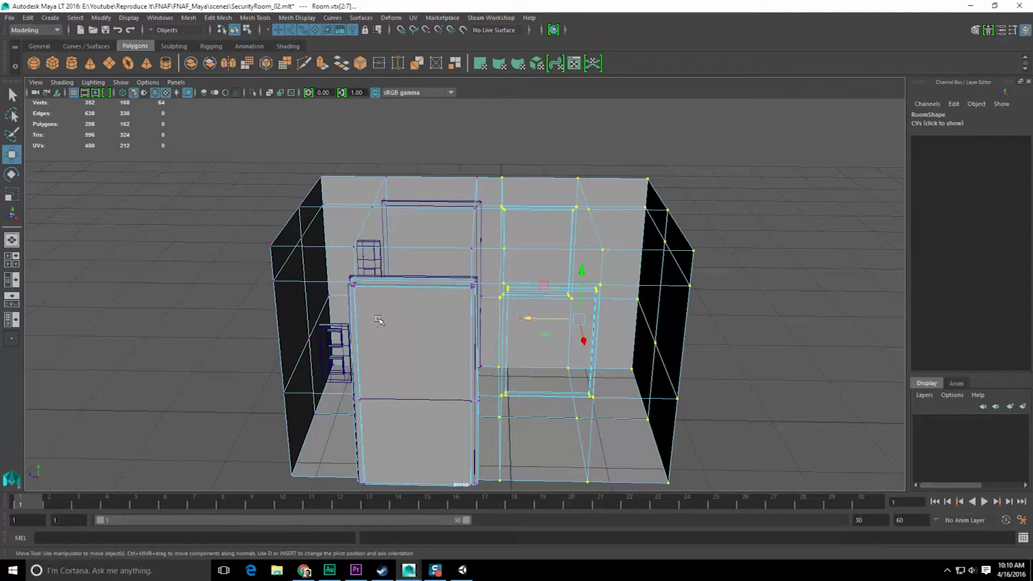
Return to object mode, deselect the room, delete the construction history and save the scene
key(F8)
key(F8)
click(215, 257)
click(28, 18)
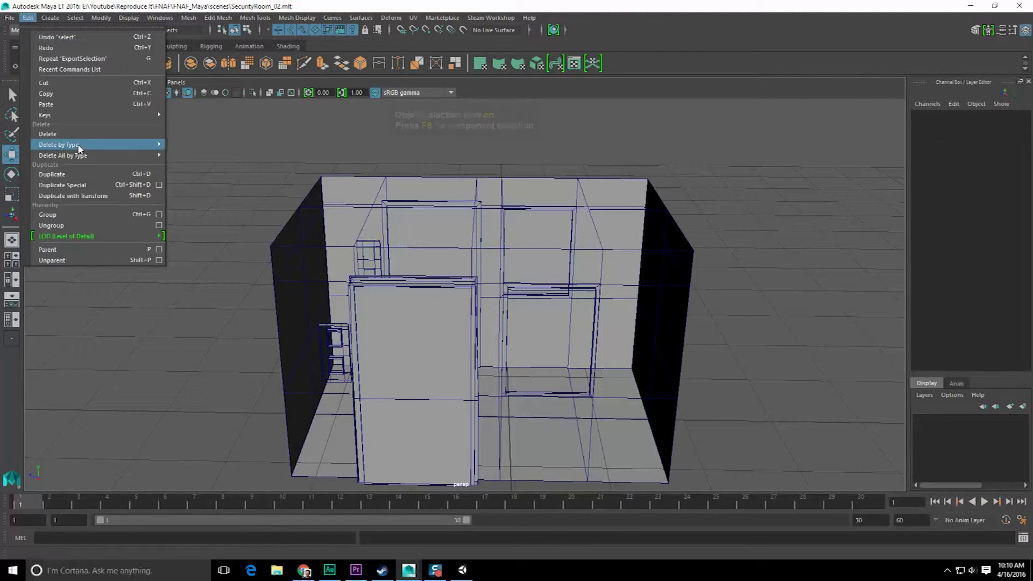
mouse_move(79, 148)
click(208, 164)
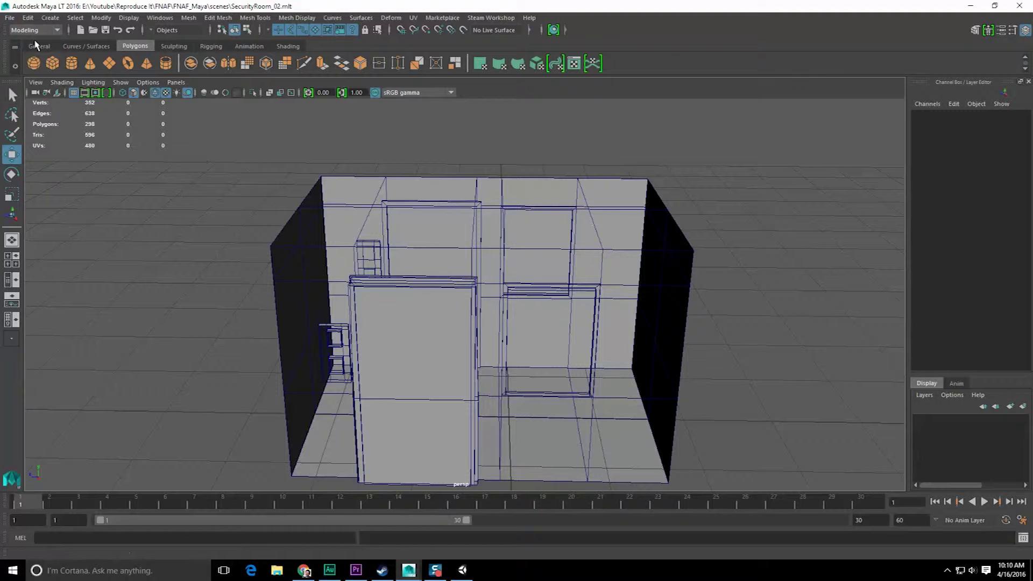
key(ctrl+s)
Select the Room mesh and move its pivot down to the grid origin on the floor
click(10, 18)
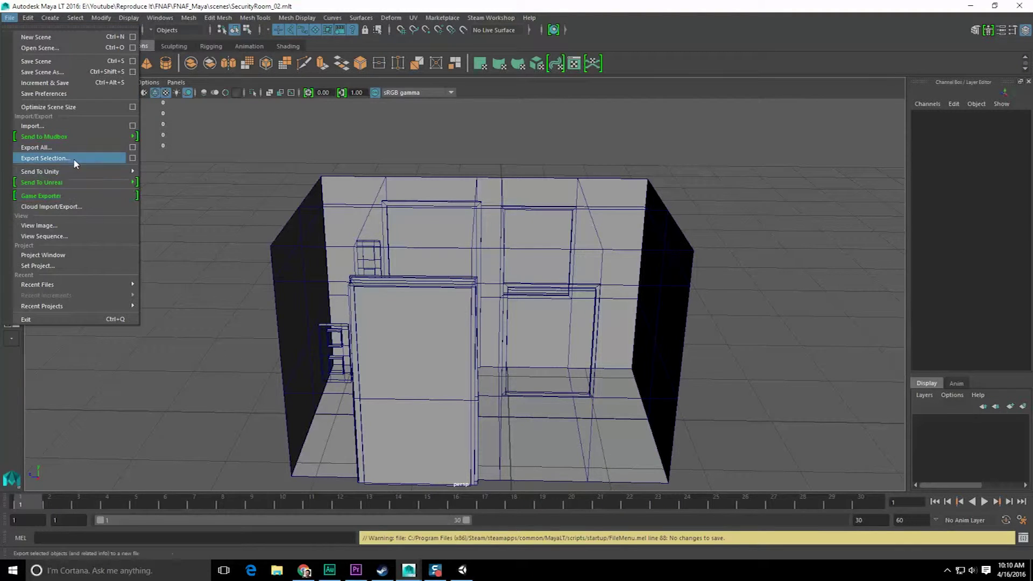
click(349, 261)
scroll(353, 267, down, 4)
alt+drag(351, 323, 445, 315)
scroll(362, 328, up, 4)
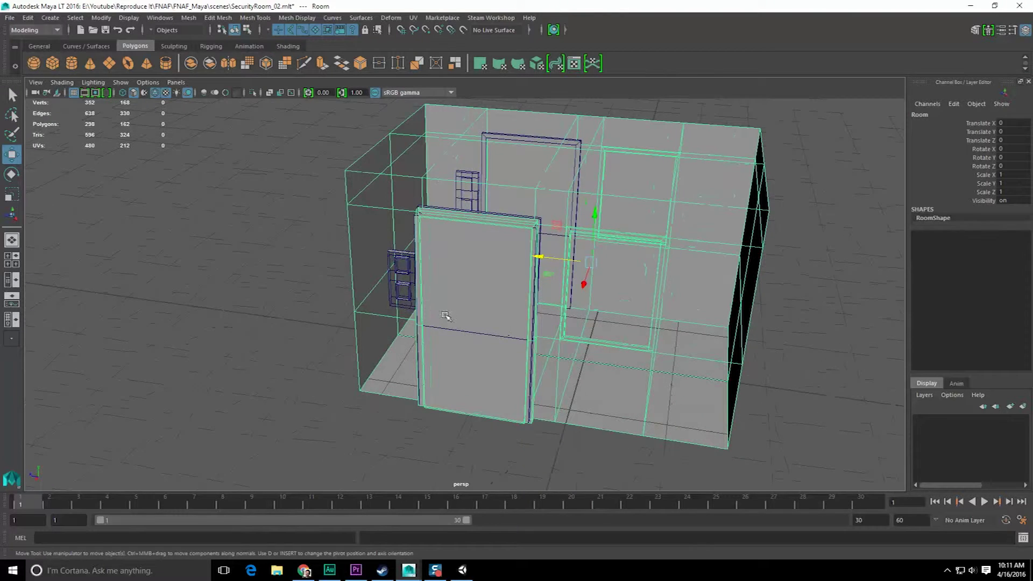
key(d)
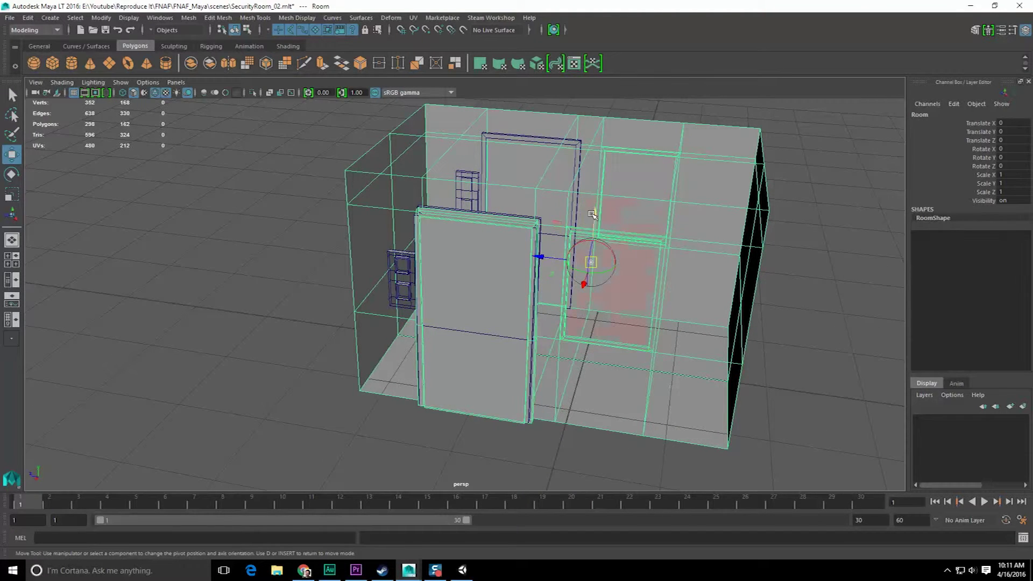
click(608, 361)
Save the scene and export the SecurityRoom group as SecurityRoom_01.fbx into the FBX Exports folder
key(ctrl+s)
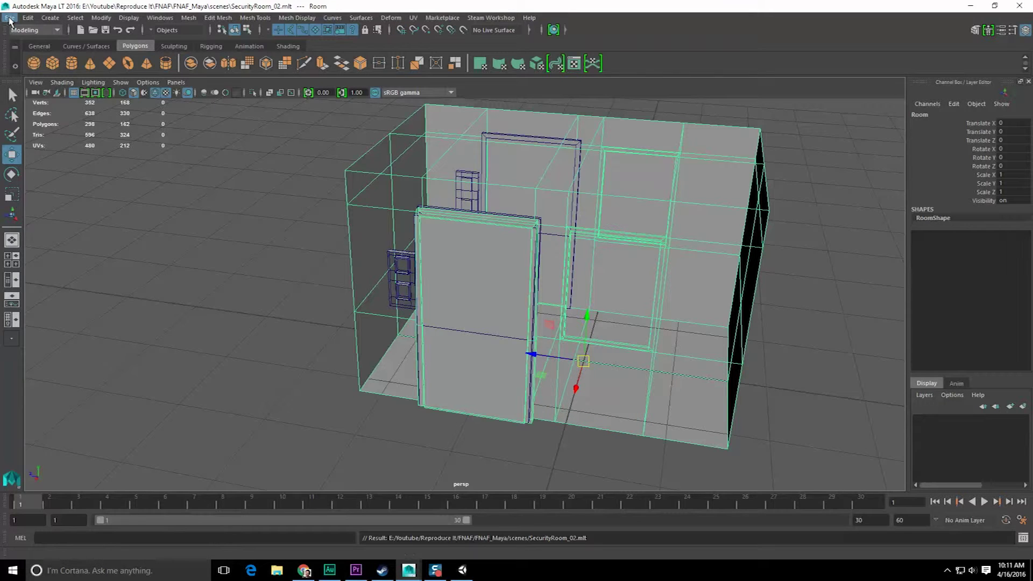
click(10, 20)
click(86, 157)
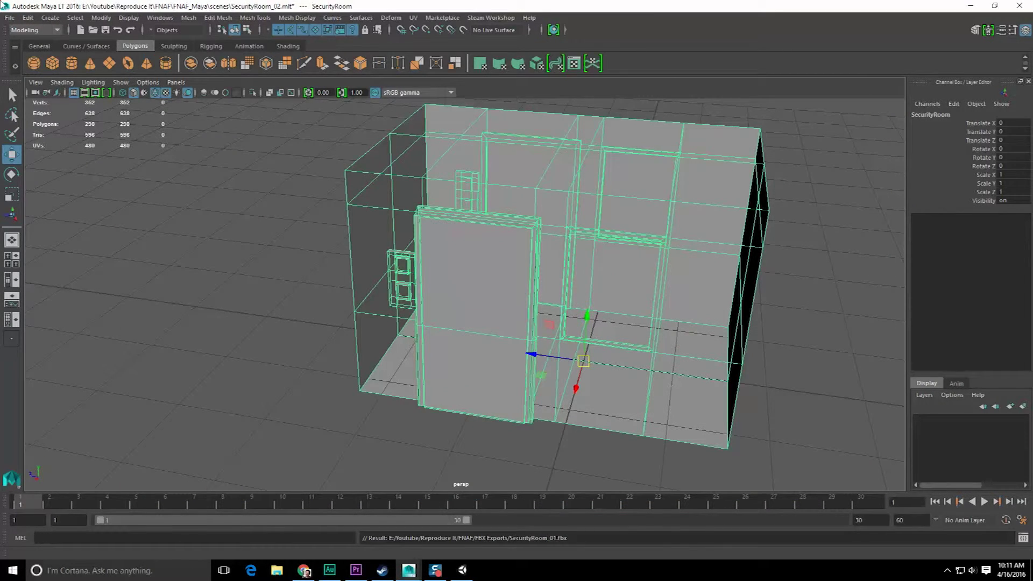
Set the A Night At Georgies folder as the Unity project that receives FBX assets
click(10, 17)
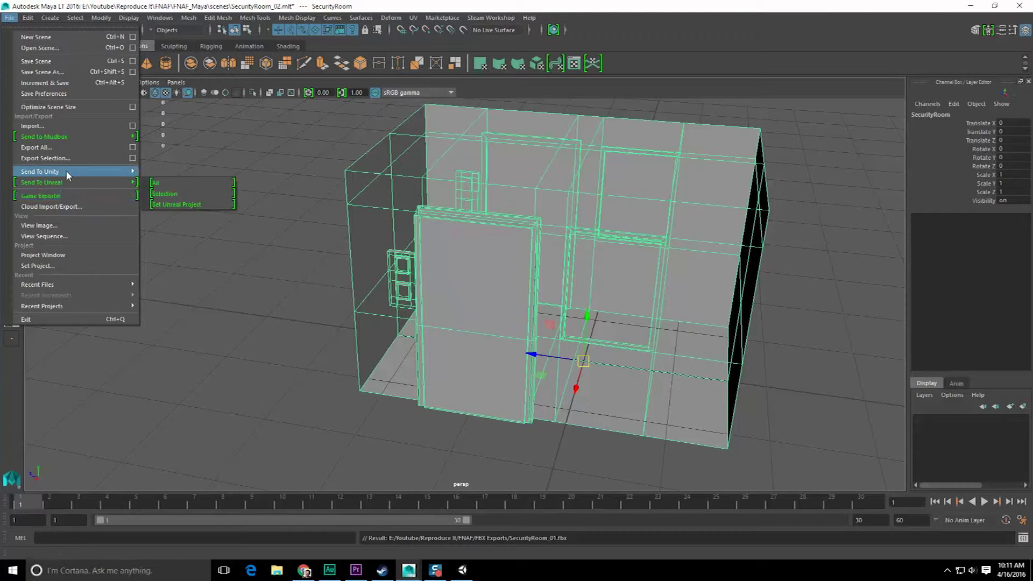
mouse_move(68, 172)
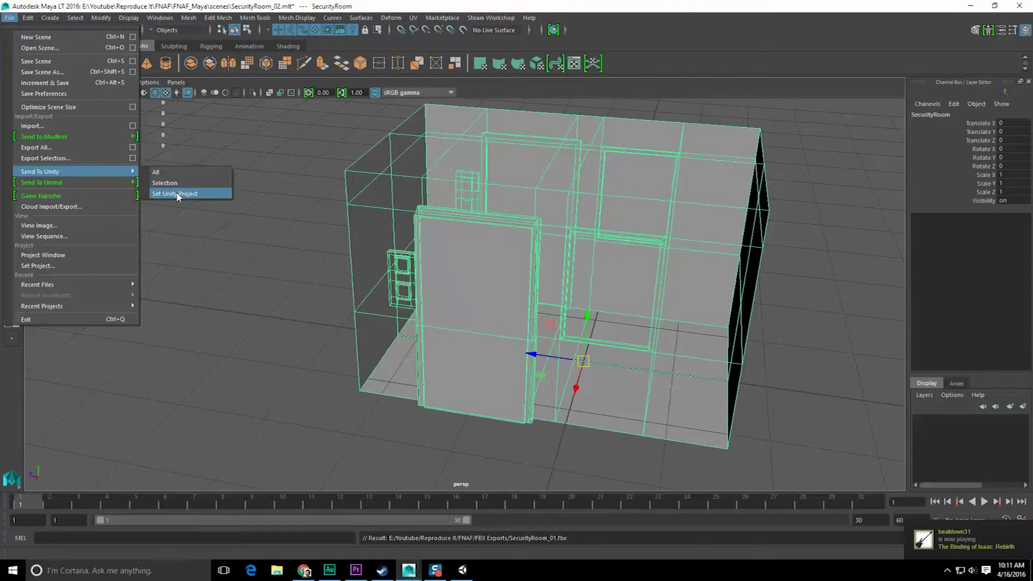
click(173, 193)
drag(400, 60, 346, 49)
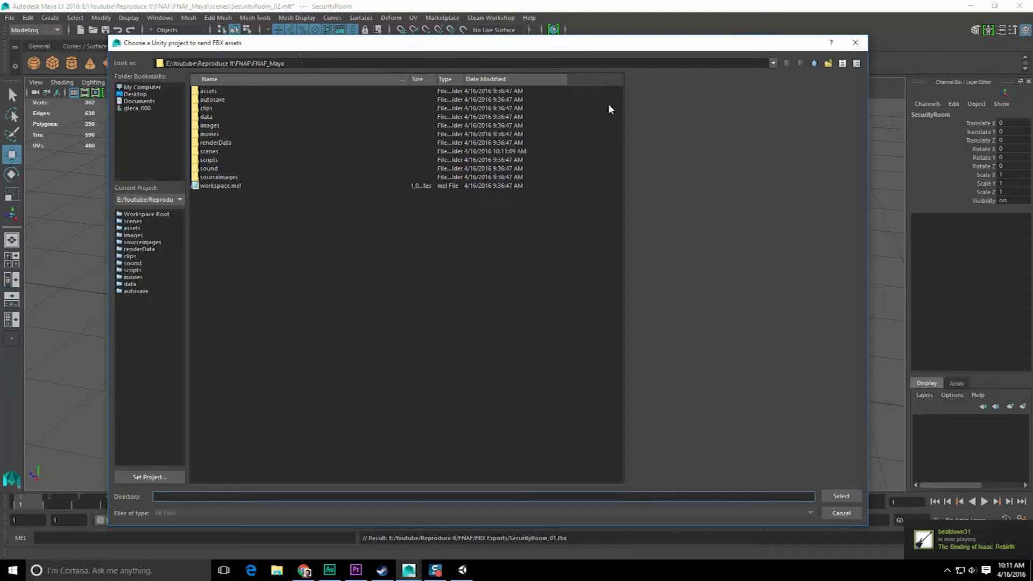
click(815, 64)
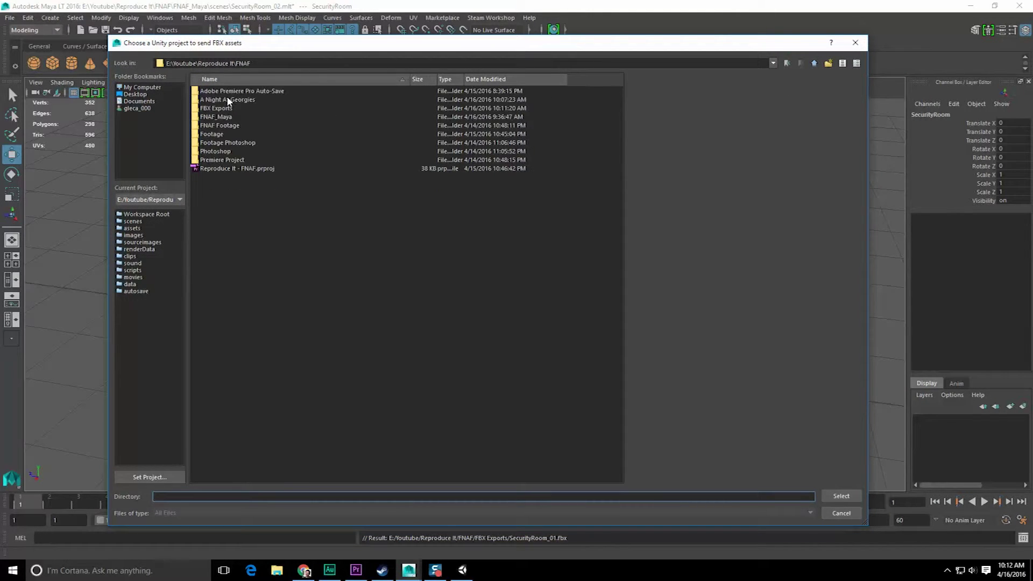
double_click(228, 99)
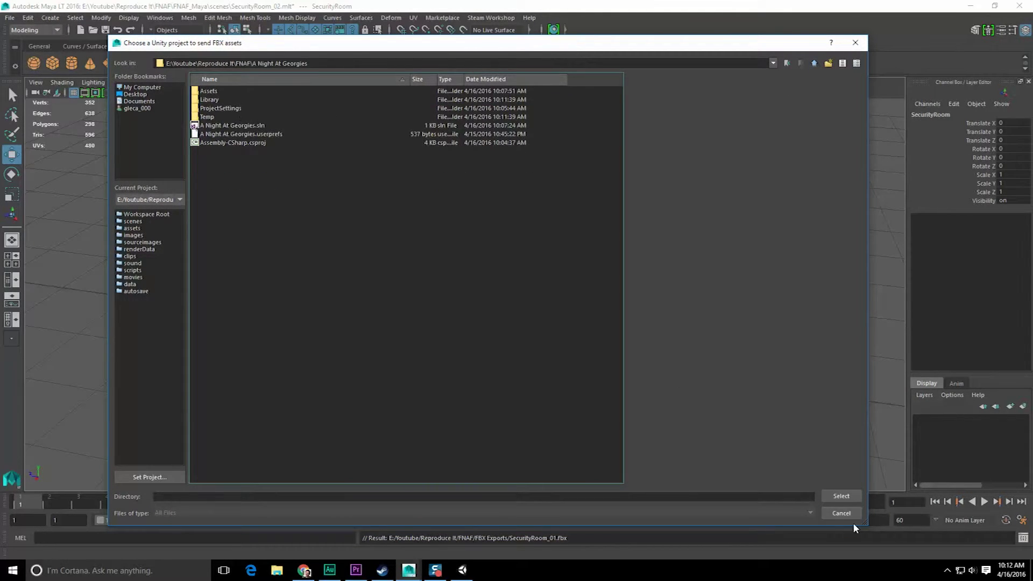
click(844, 497)
Send the selected SecurityRoom group to Unity, replacing SecurityRoom_01.fbx in the project's Assets/FBX folder
click(9, 18)
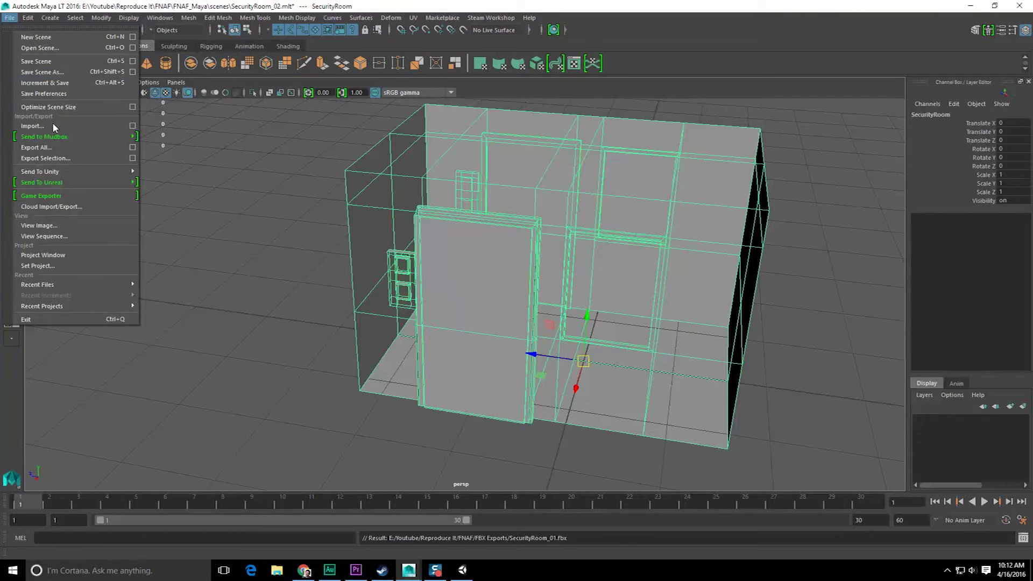
mouse_move(75, 171)
click(166, 182)
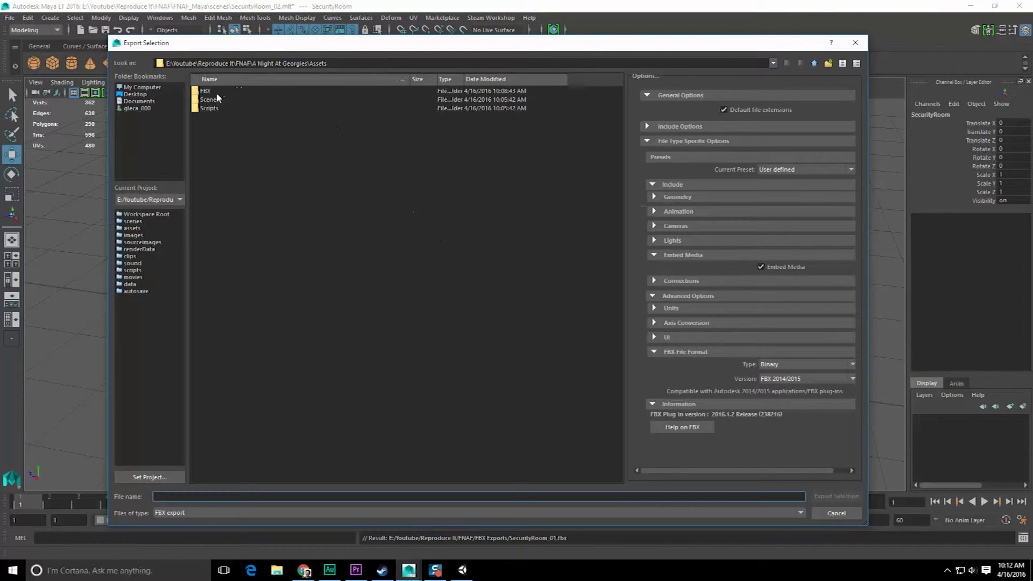
double_click(212, 90)
double_click(215, 100)
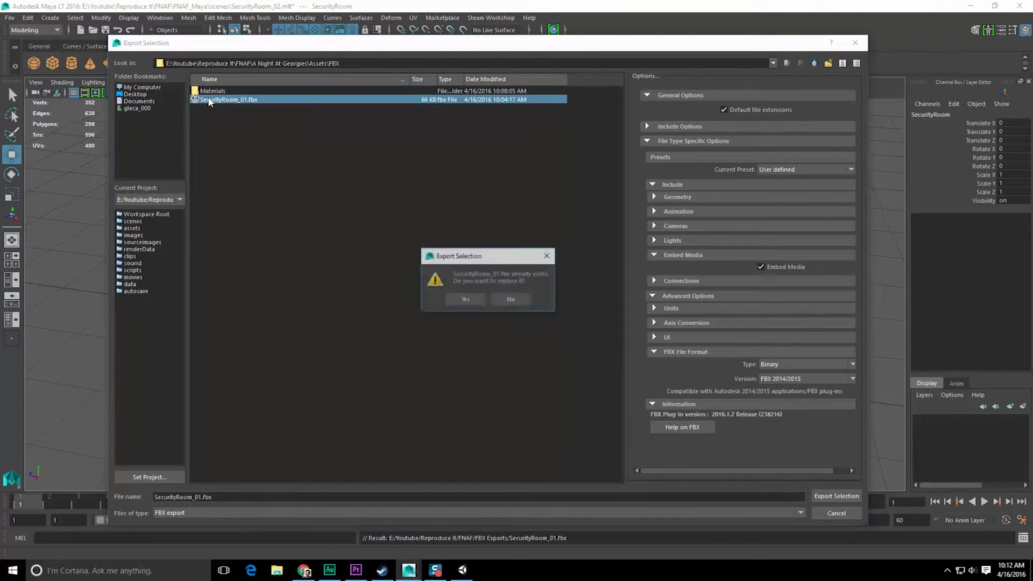
click(464, 300)
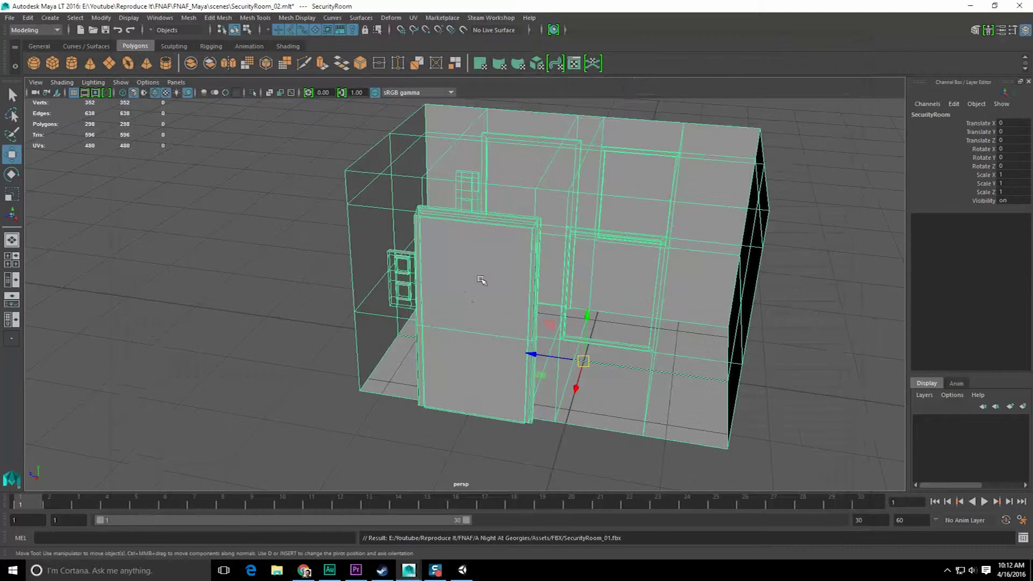
Switch to Unity, check the updated room, and set Camera_SecurityRoom's field of view to 70
click(462, 570)
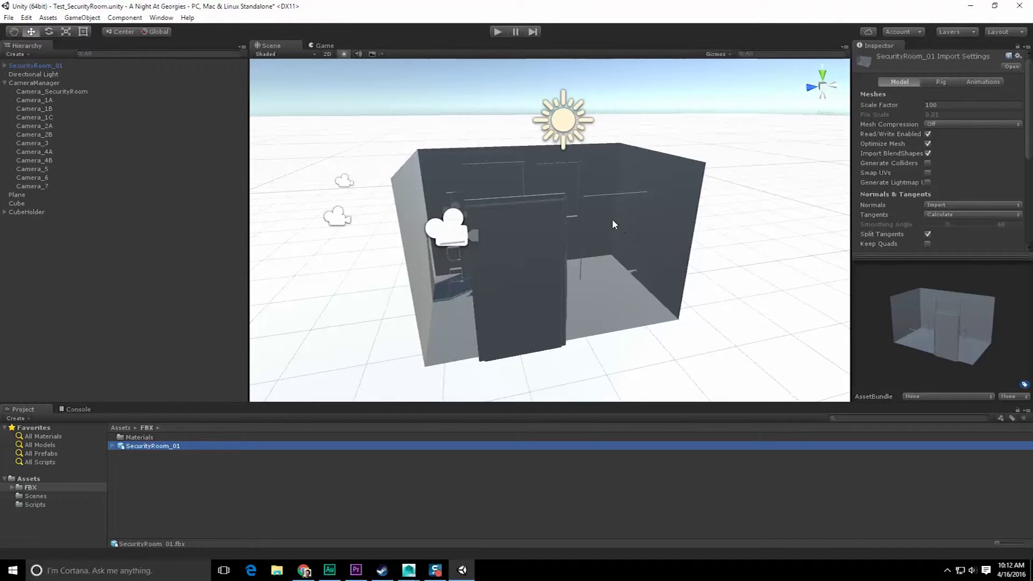
alt+drag(388, 331, 504, 283)
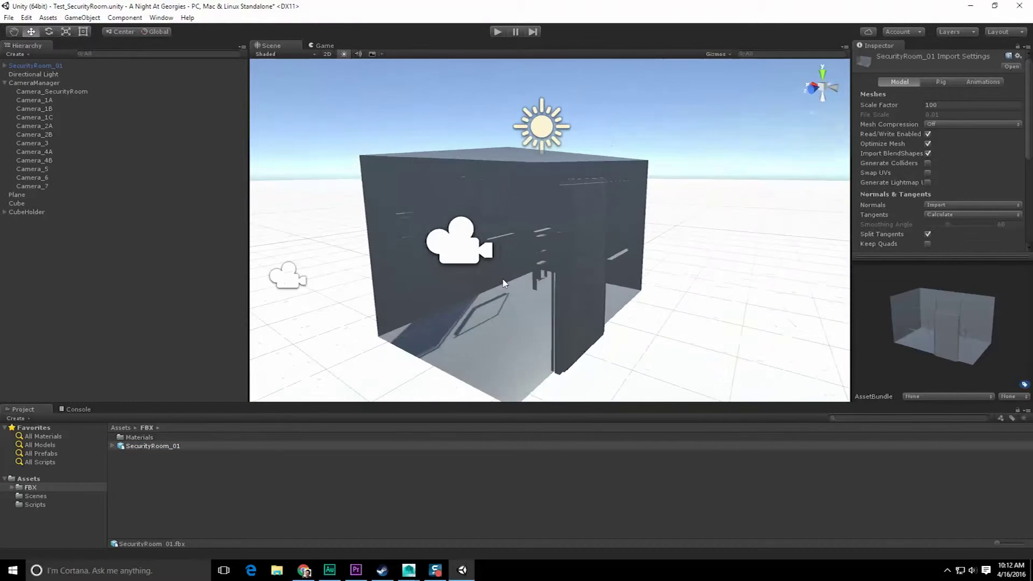
double_click(26, 90)
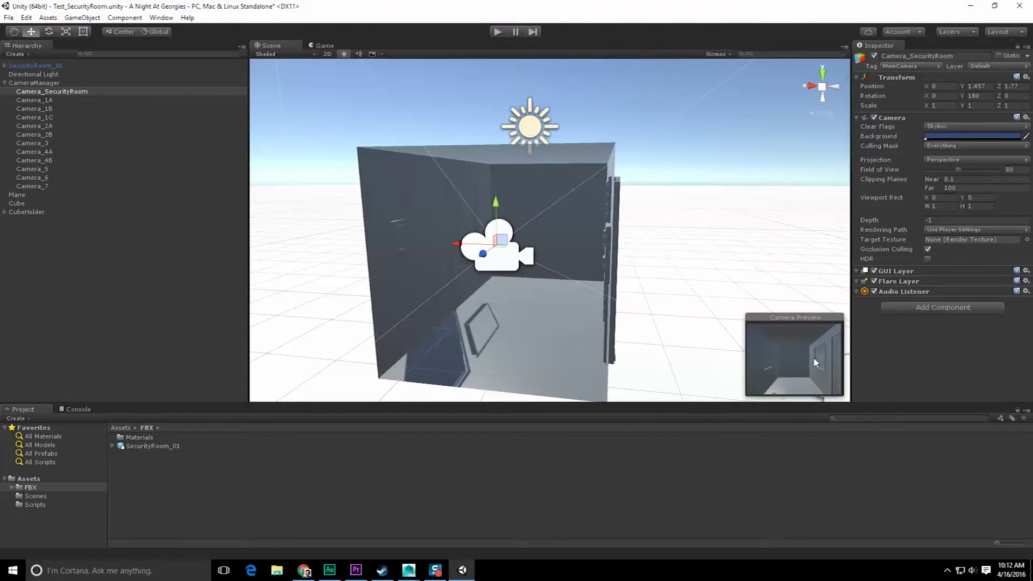
click(1011, 169)
text(70)
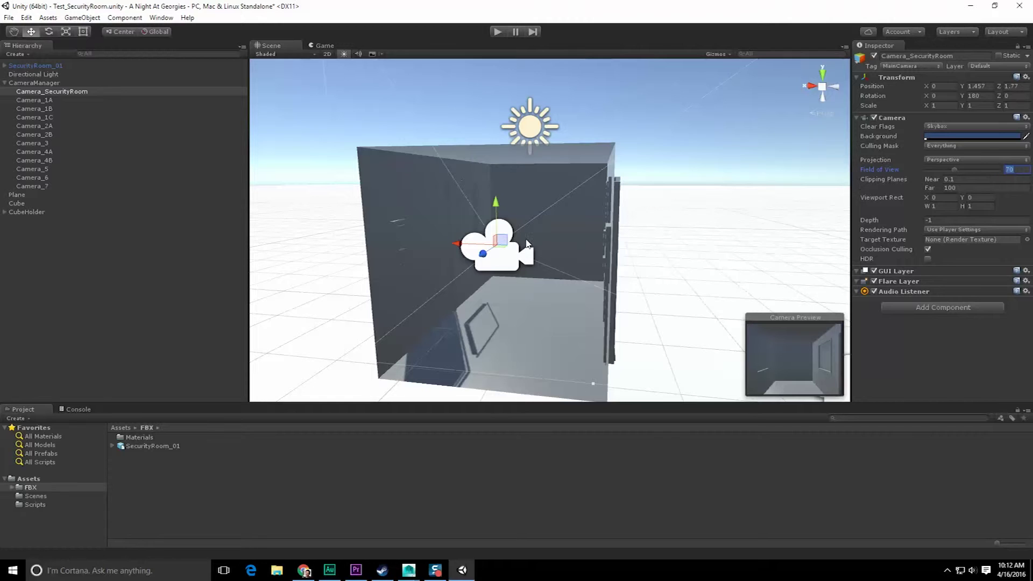
alt+drag(594, 277, 640, 268)
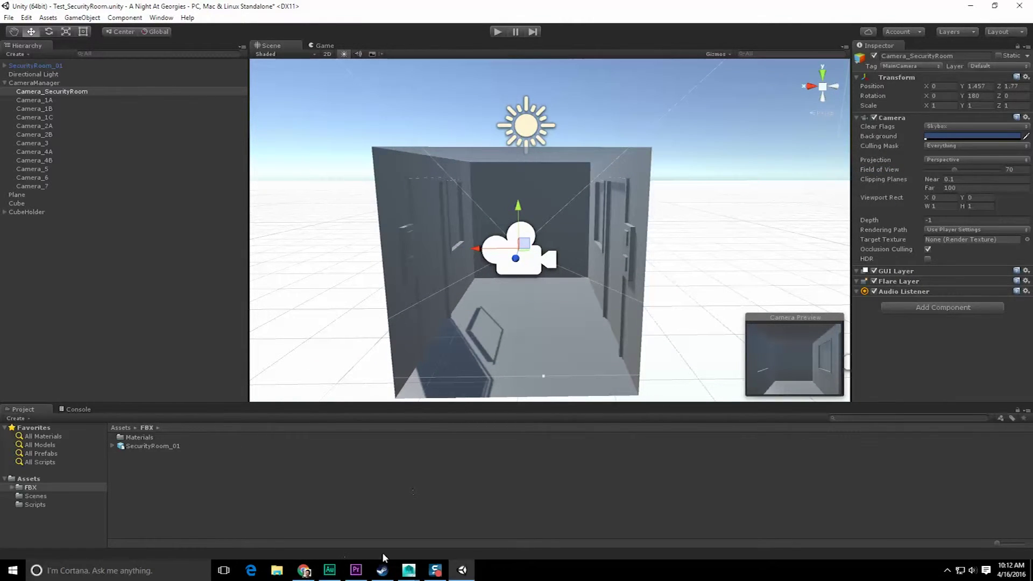
Show the Game view and set its aspect ratio to 16:9
mouse_move(417, 573)
click(326, 45)
click(304, 54)
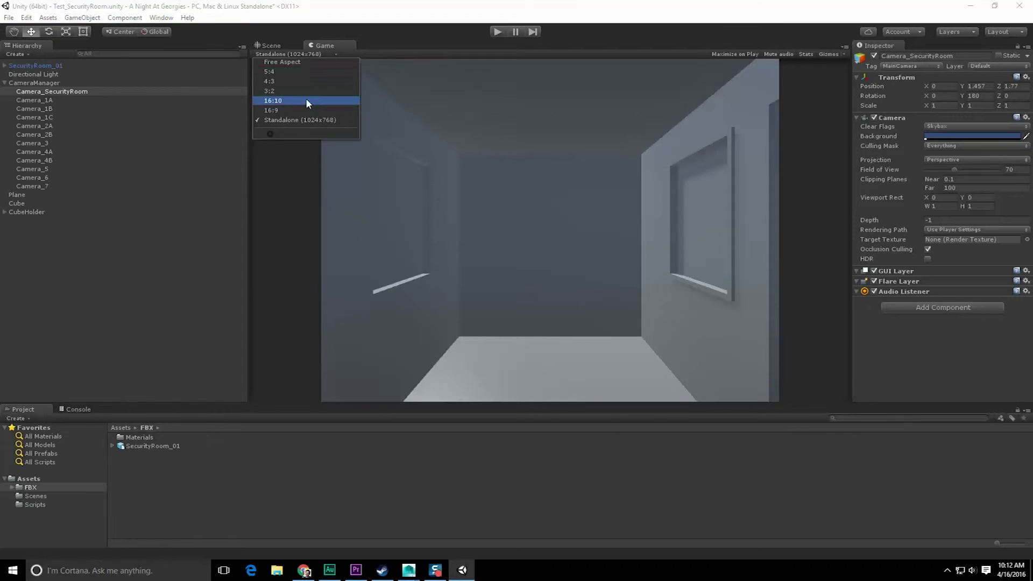
click(306, 98)
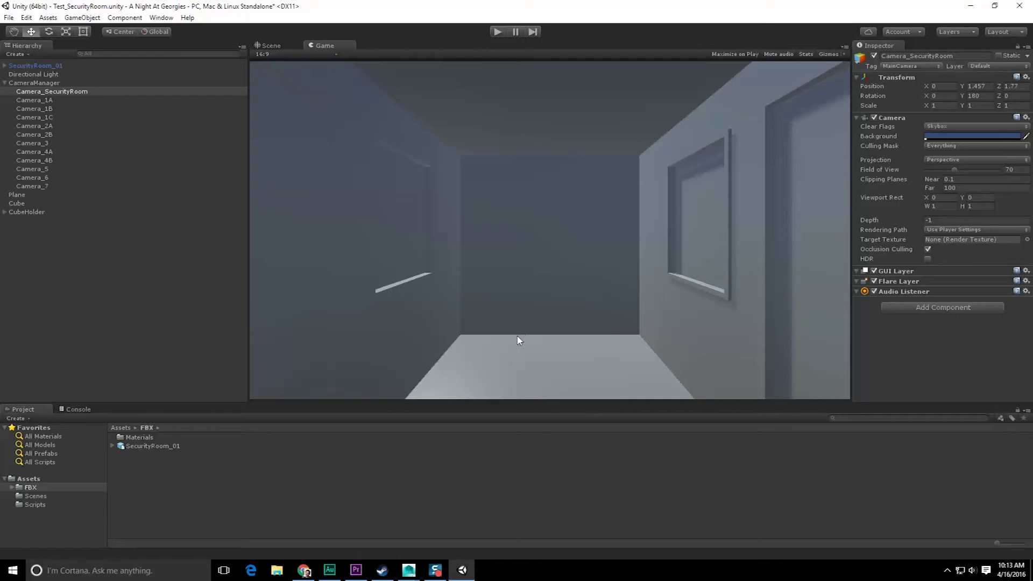
Compare the Game view's framing with the office reference footage in Premiere Pro by switching between both programs, and return to Unity
click(358, 571)
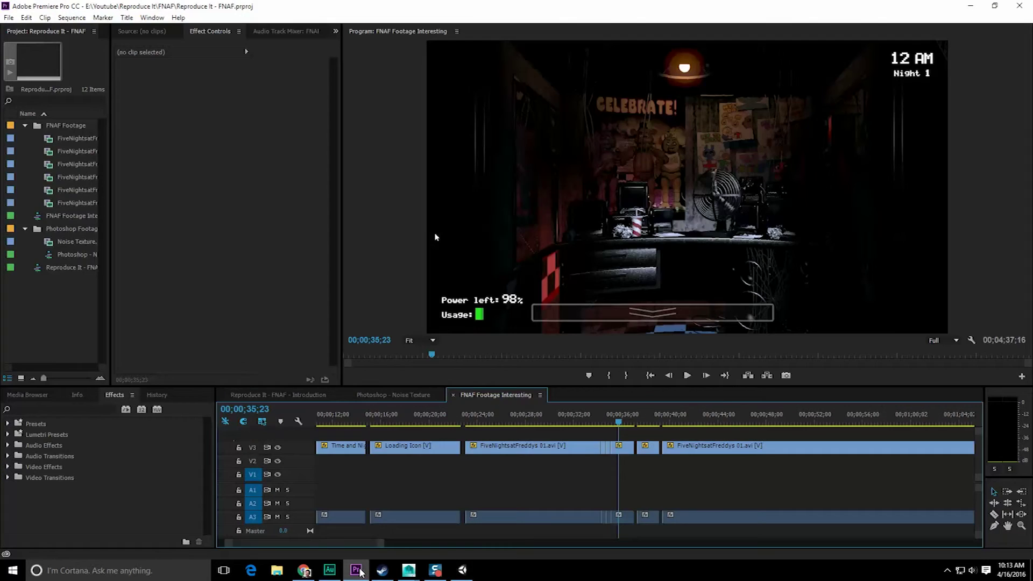
click(359, 571)
click(360, 571)
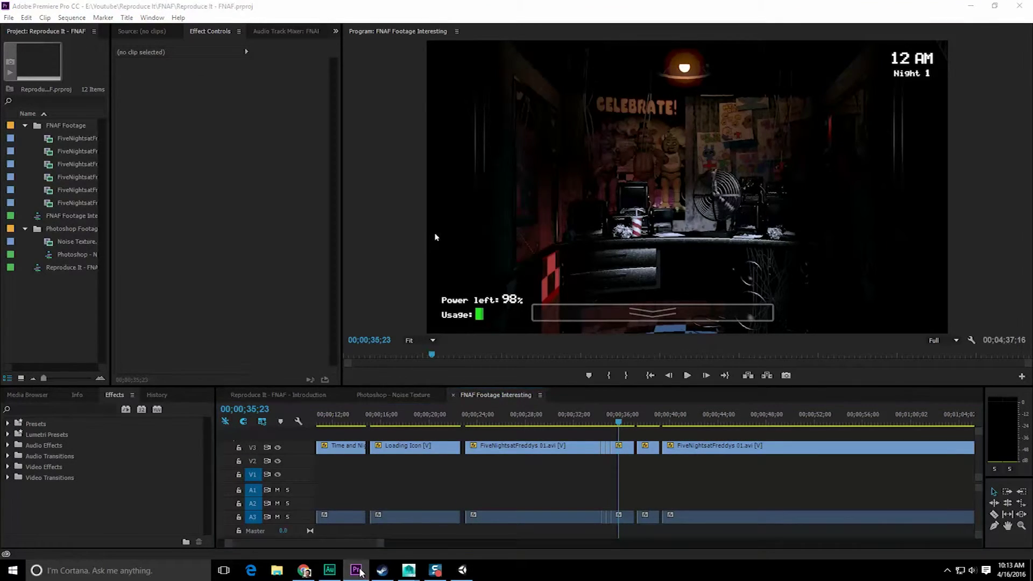
click(360, 571)
click(360, 571)
click(360, 571)
click(359, 571)
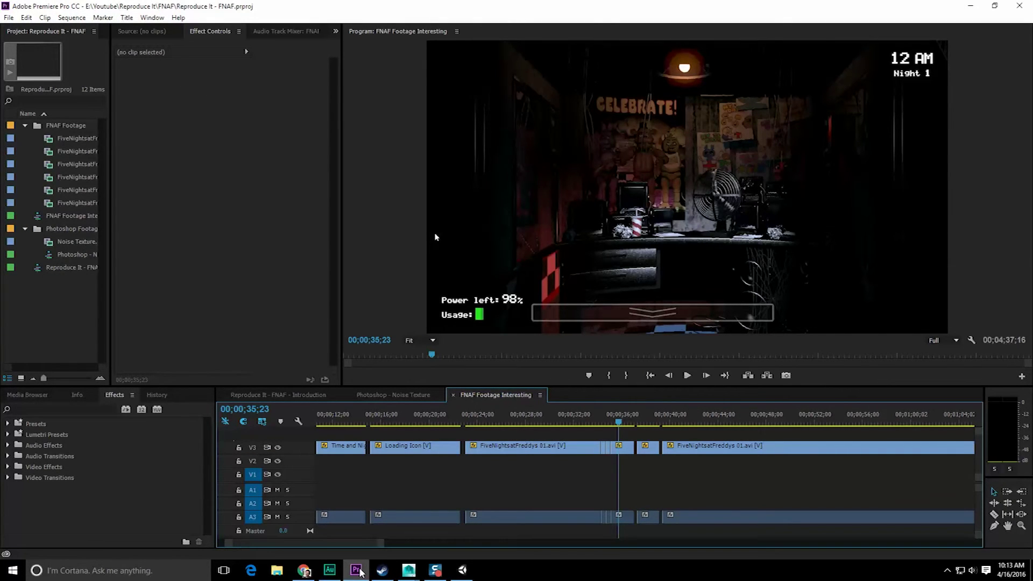
click(359, 571)
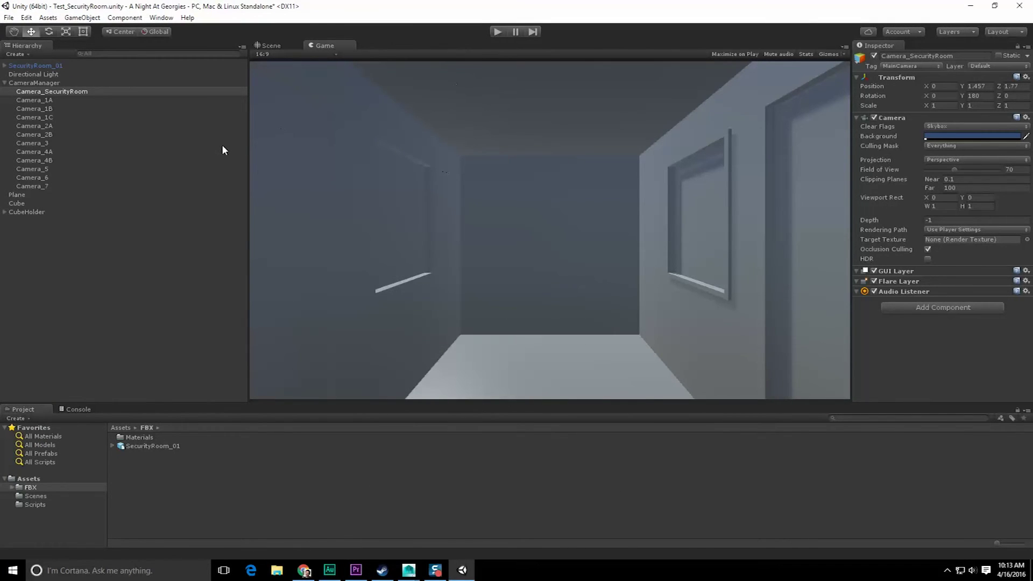
Return to the Scene view and examine Camera_SecurityRoom's placement inside the room up close
click(277, 43)
alt+drag(608, 306, 392, 312)
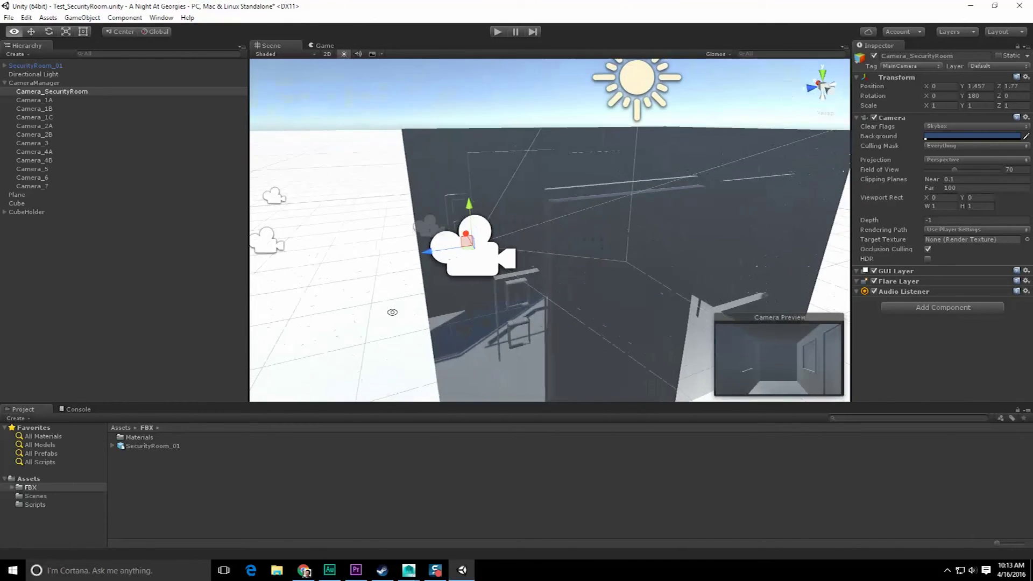
scroll(454, 313, up, 6)
middle_drag(453, 313, 557, 293)
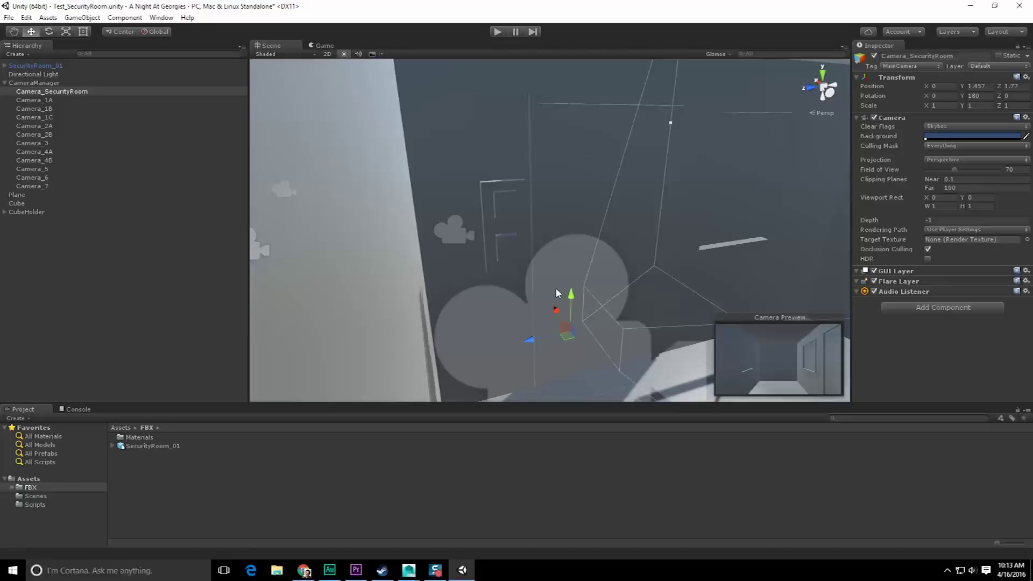